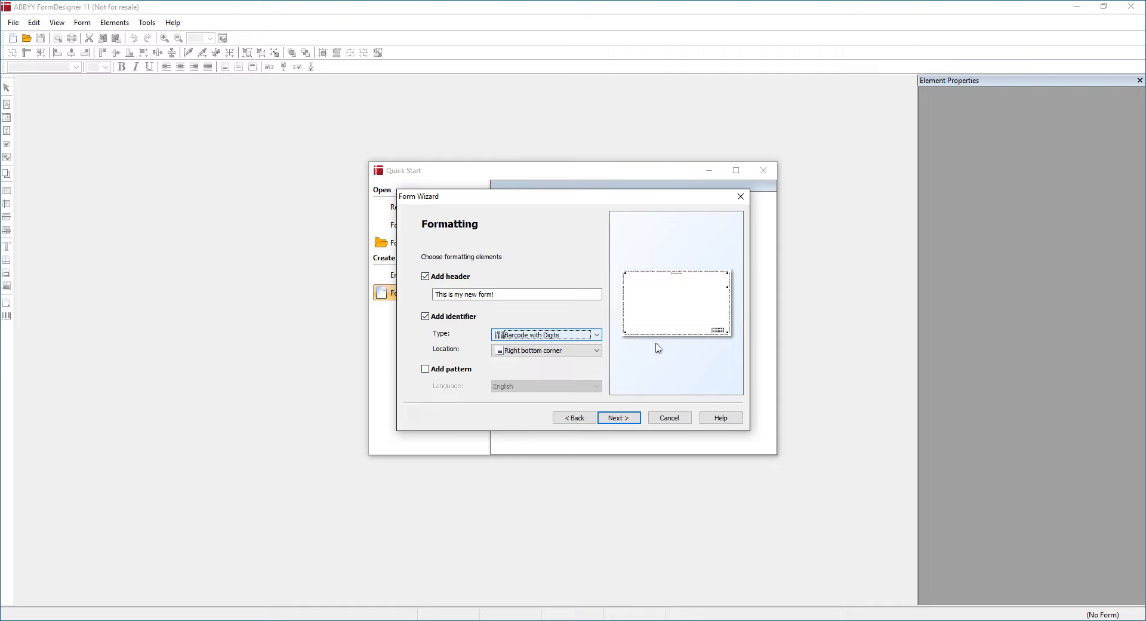
Add the handwriting sample pattern and enable ready-made fields in the new-form wizard
{"action": "left_click", "coordinate": [451, 370]}
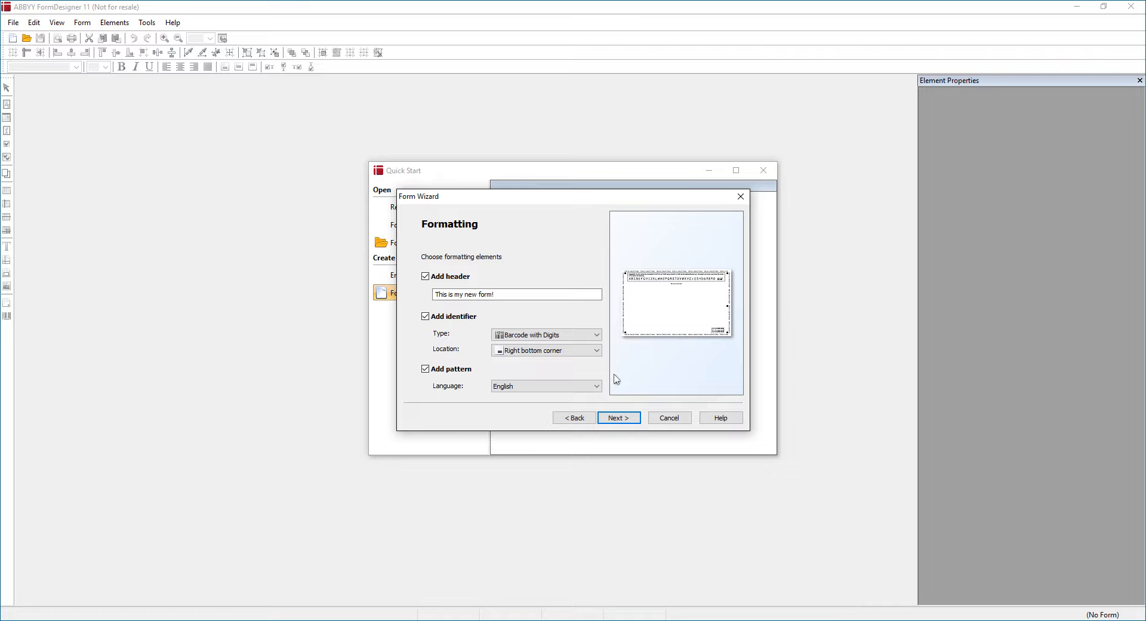
{"action": "left_click", "coordinate": [619, 419]}
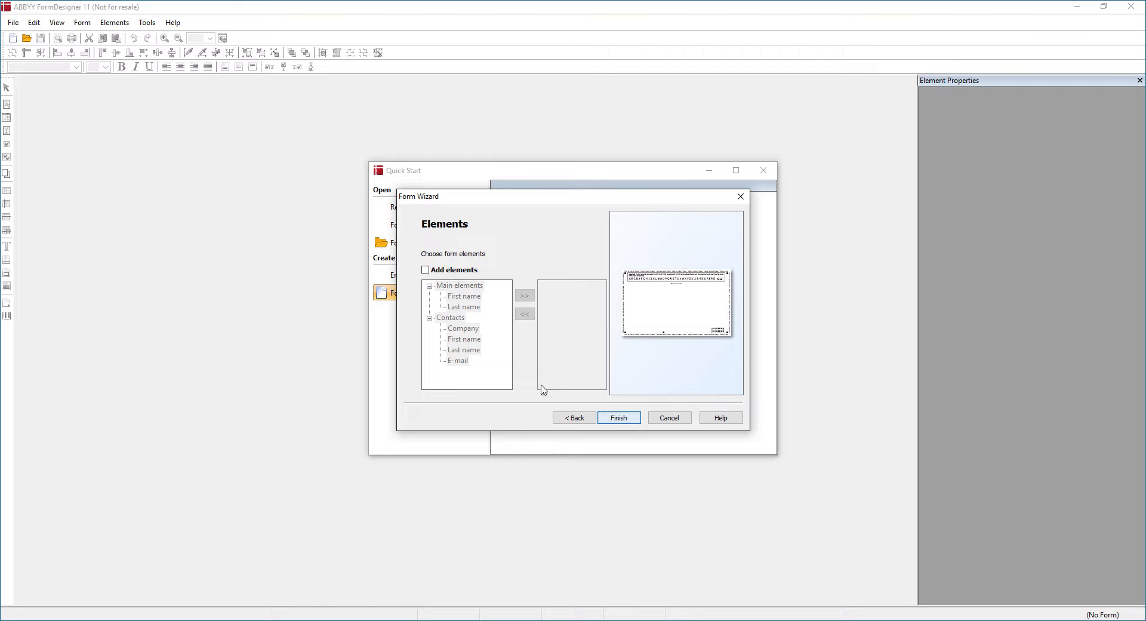
{"action": "left_click", "coordinate": [457, 271]}
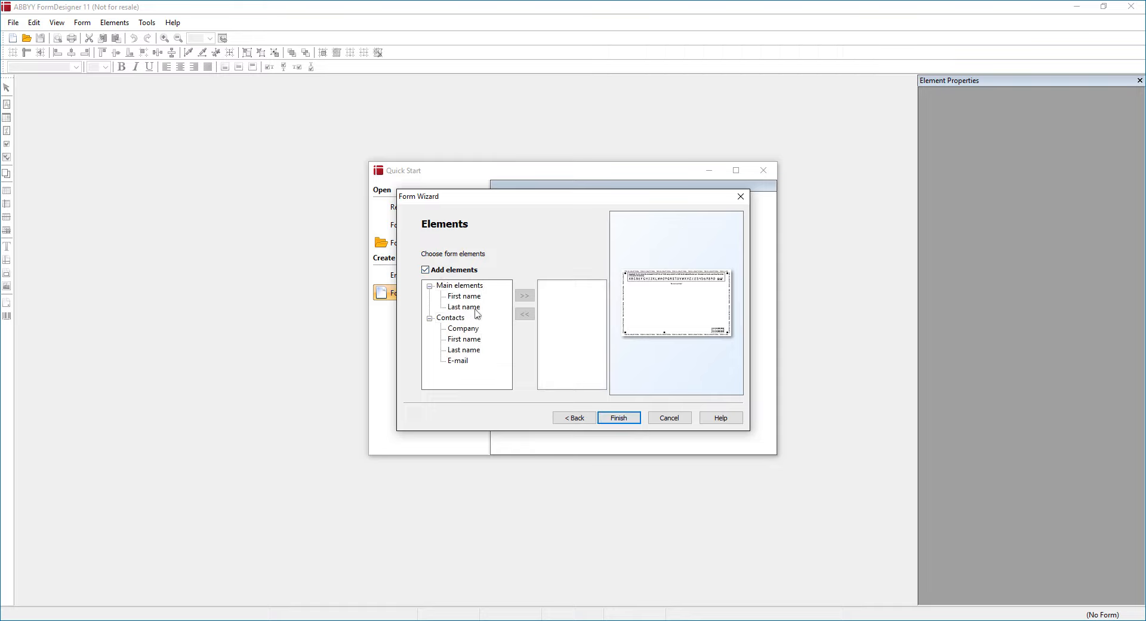
Add the First name, Last name, Company and E-mail fields and finish the form
{"action": "left_click", "coordinate": [471, 297]}
{"action": "left_click", "coordinate": [524, 296]}
{"action": "left_click", "coordinate": [455, 308]}
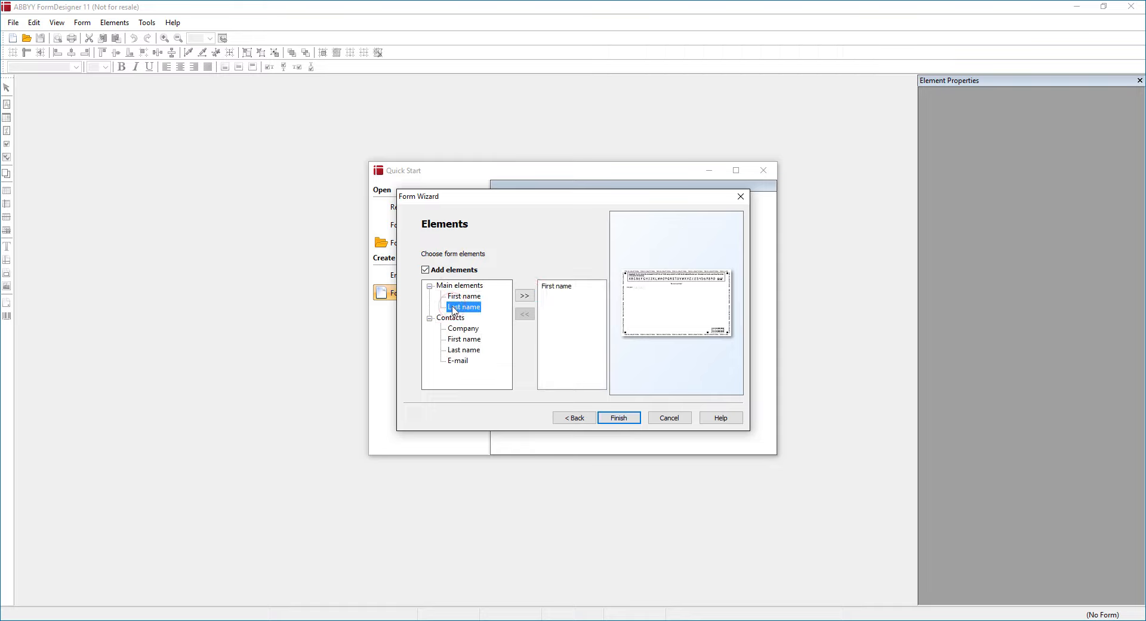
{"action": "left_click", "coordinate": [524, 295]}
{"action": "left_click", "coordinate": [469, 329]}
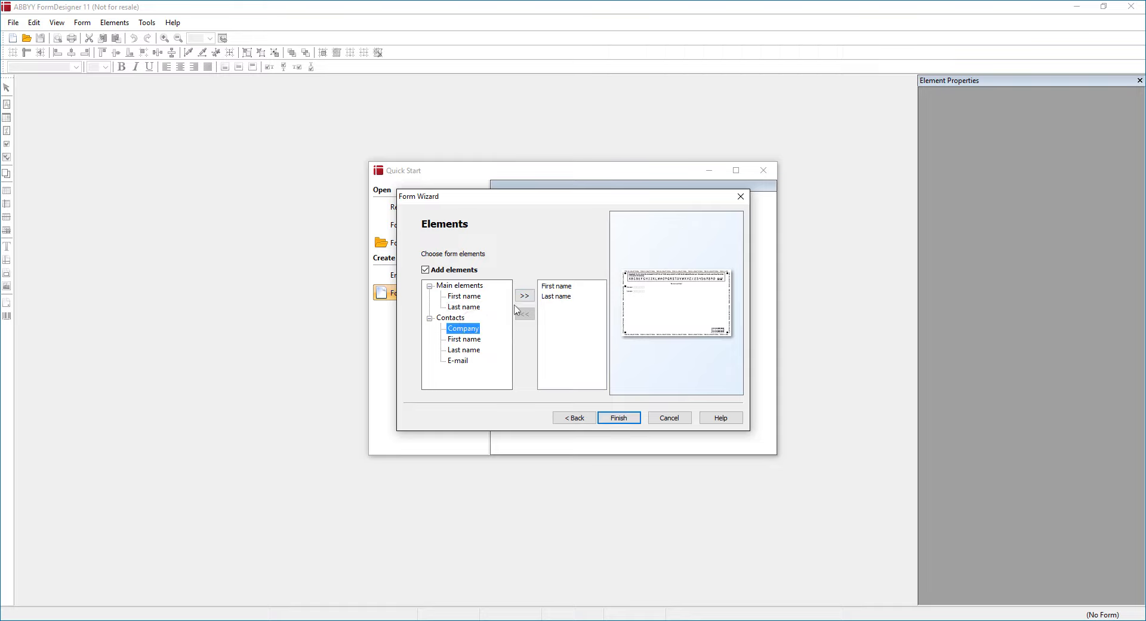
{"action": "left_click", "coordinate": [524, 296]}
{"action": "left_click", "coordinate": [458, 361]}
{"action": "left_click", "coordinate": [531, 297]}
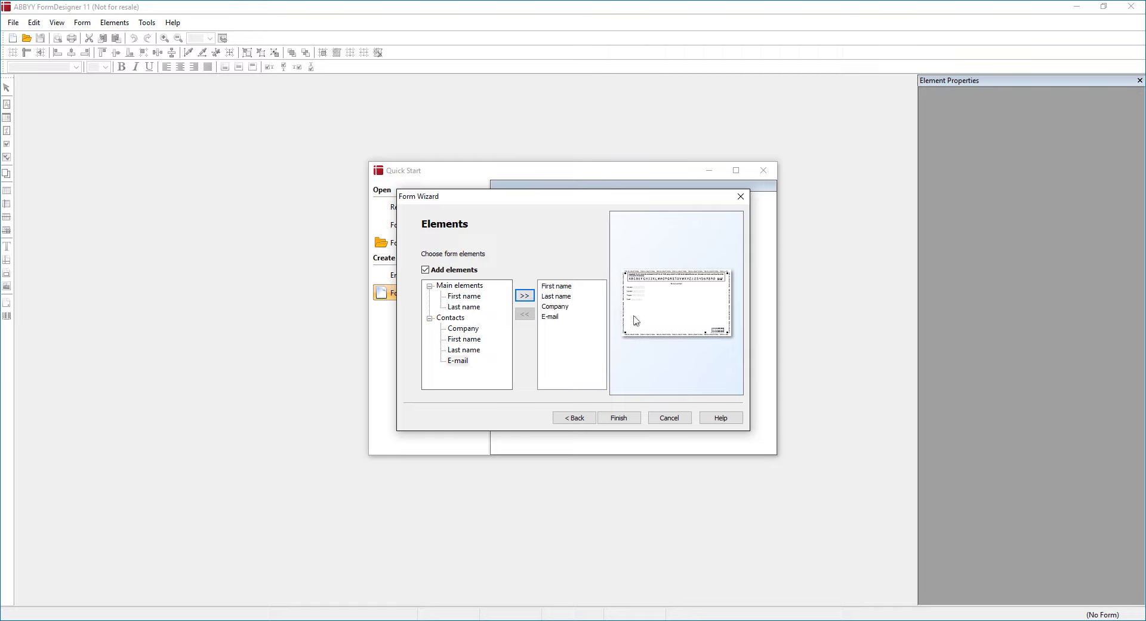
{"action": "left_click", "coordinate": [621, 419]}
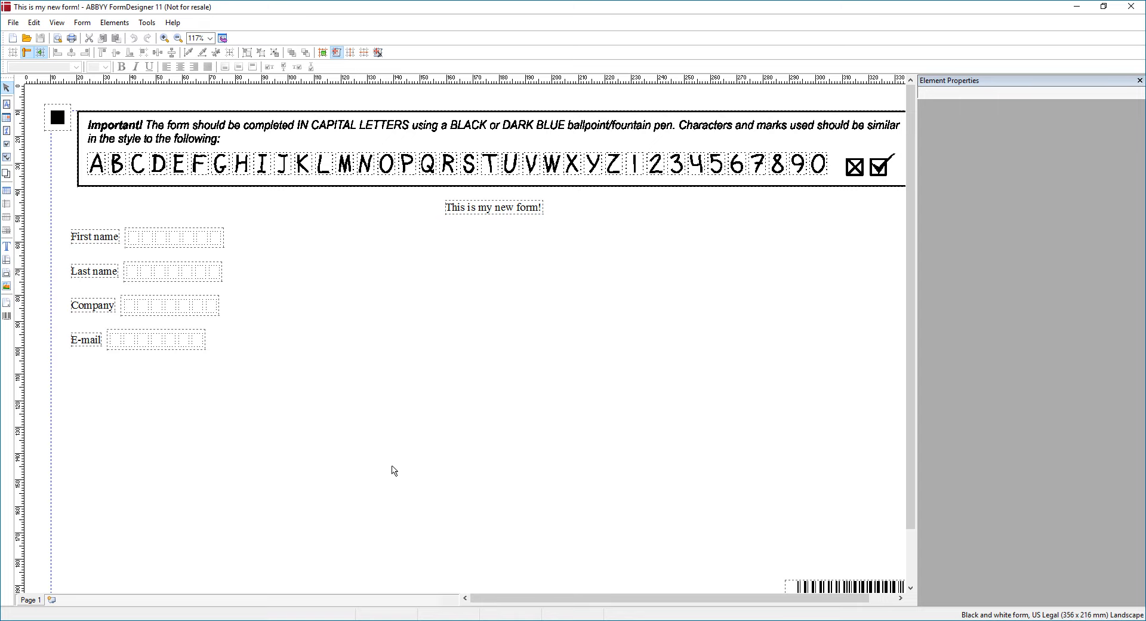
Zoom to 100% and inspect the instructions picture, barcode identifier and right-side anchor marks
{"action": "left_click", "coordinate": [211, 37]}
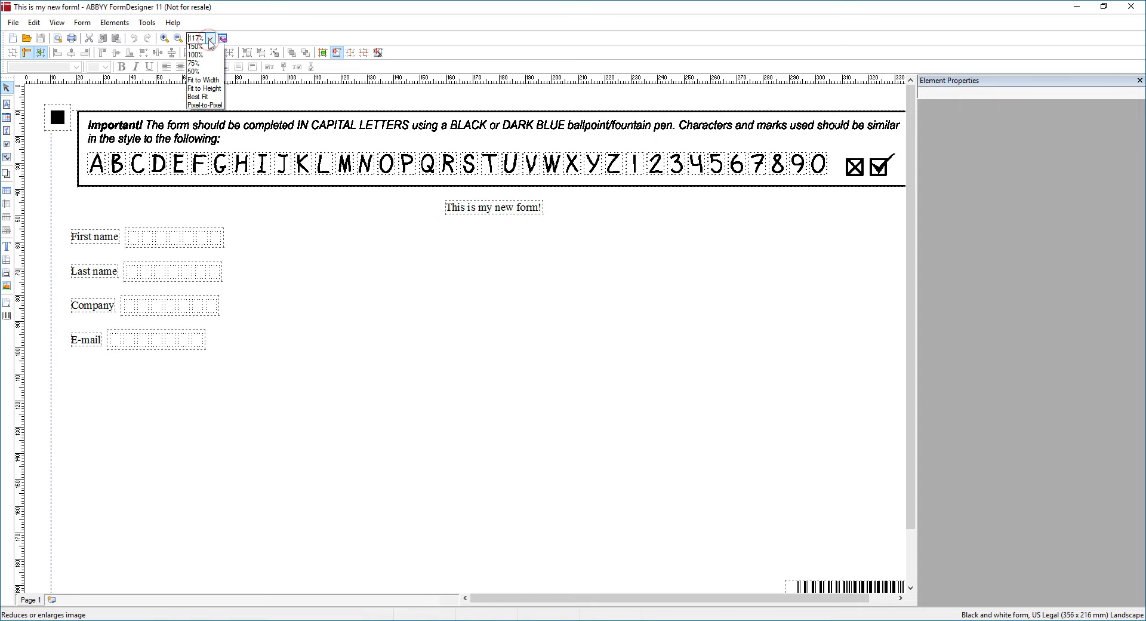
{"action": "left_click", "coordinate": [203, 66]}
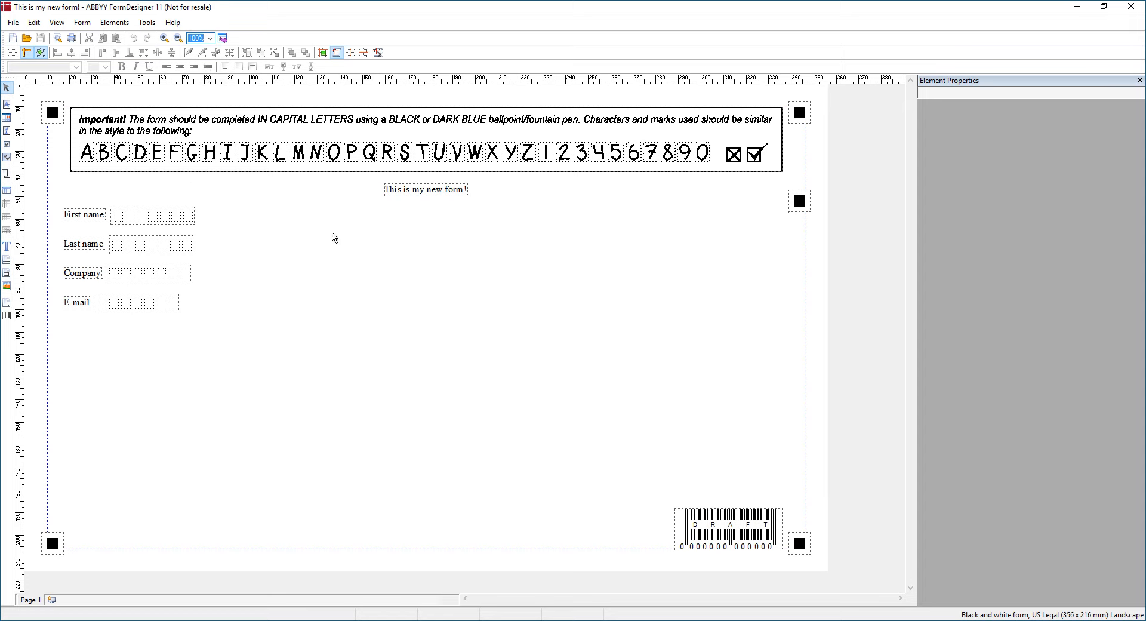
{"action": "left_click", "coordinate": [254, 147]}
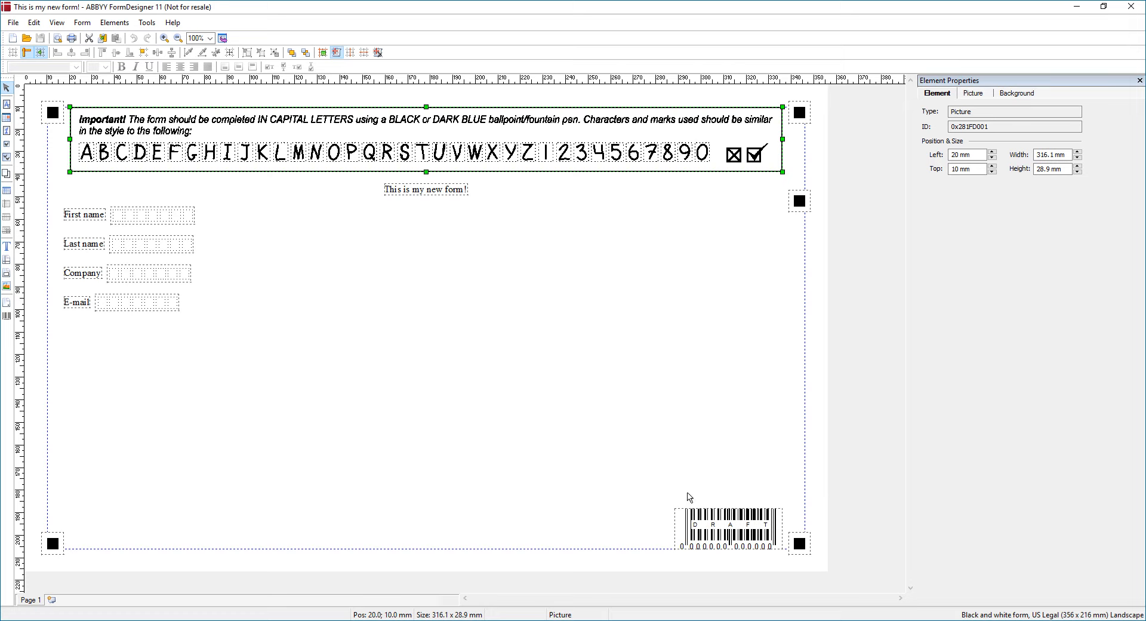
{"action": "left_click", "coordinate": [714, 527]}
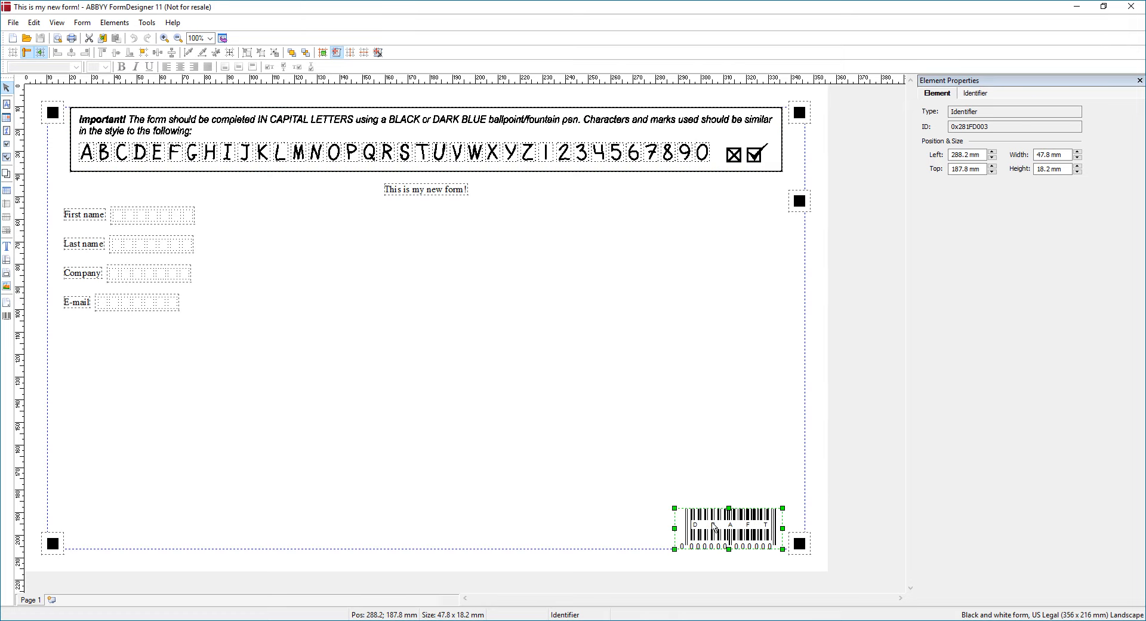
{"action": "left_click", "coordinate": [799, 113]}
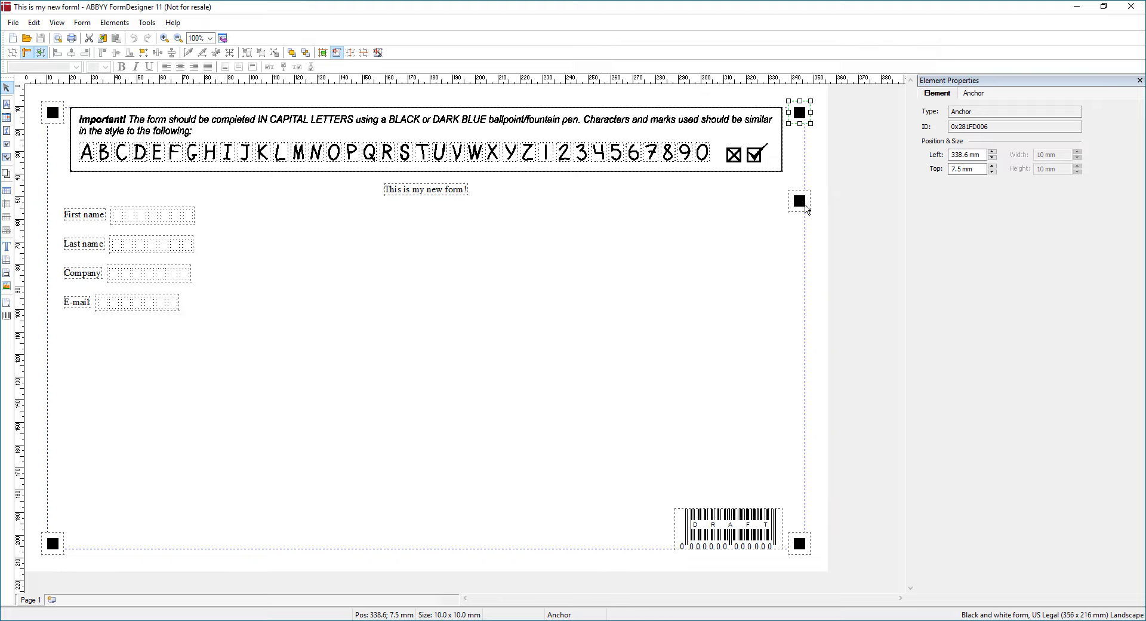
{"action": "left_click", "coordinate": [801, 203]}
{"action": "left_click", "coordinate": [762, 298]}
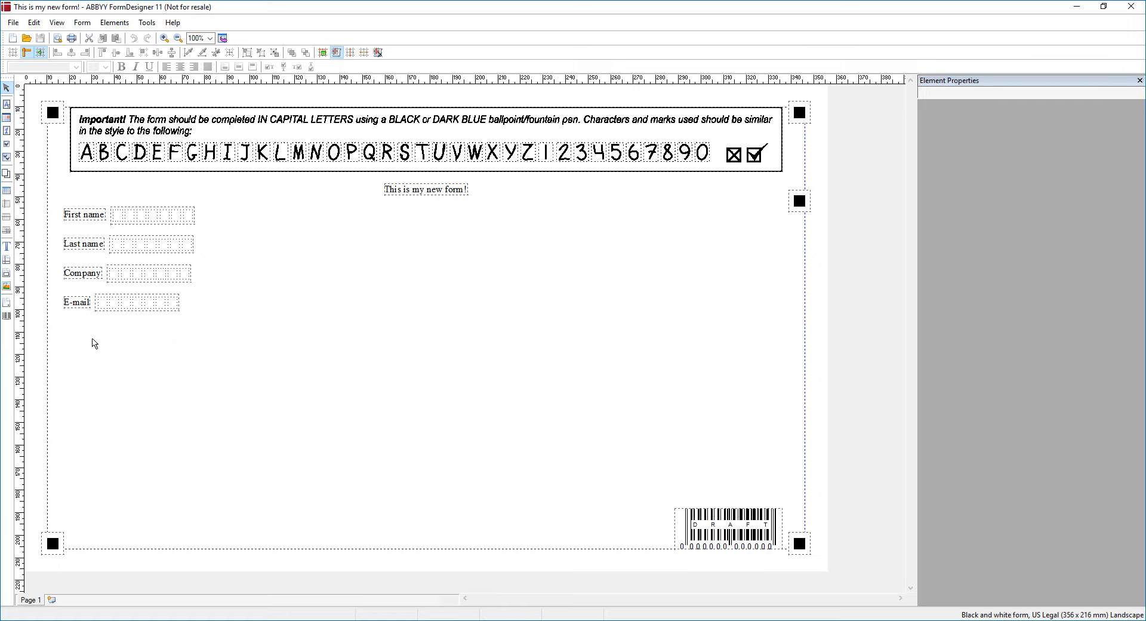
Widen the First name entry field to 16 cells
{"action": "left_click_drag", "start_coordinate": [66, 202], "coordinate": [206, 318]}
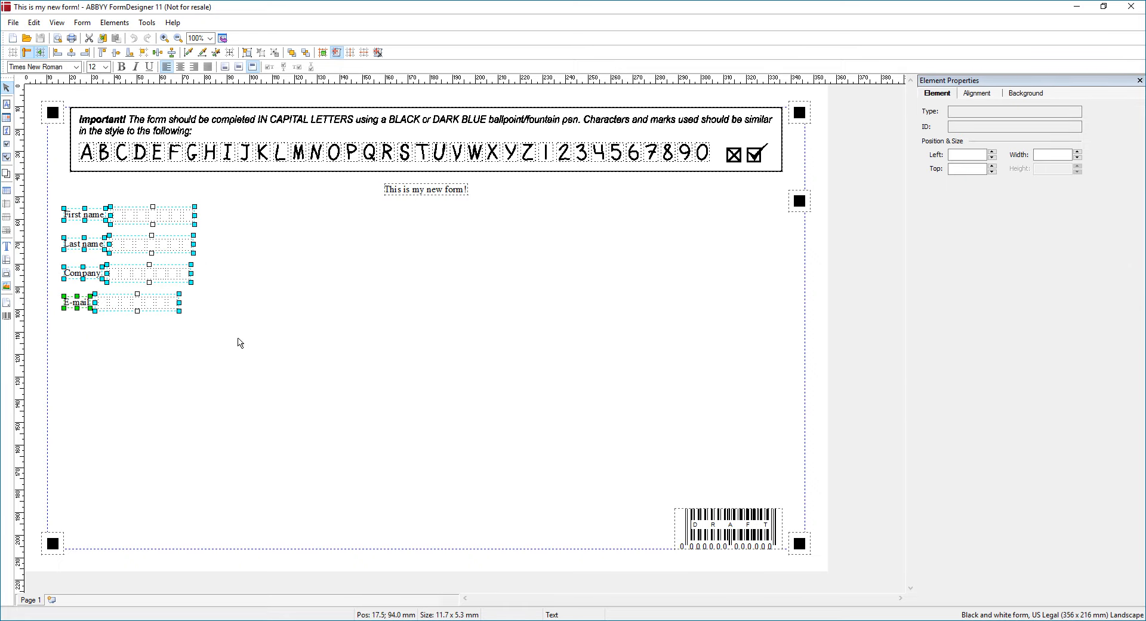
{"action": "left_click", "coordinate": [239, 342]}
{"action": "left_click", "coordinate": [170, 221]}
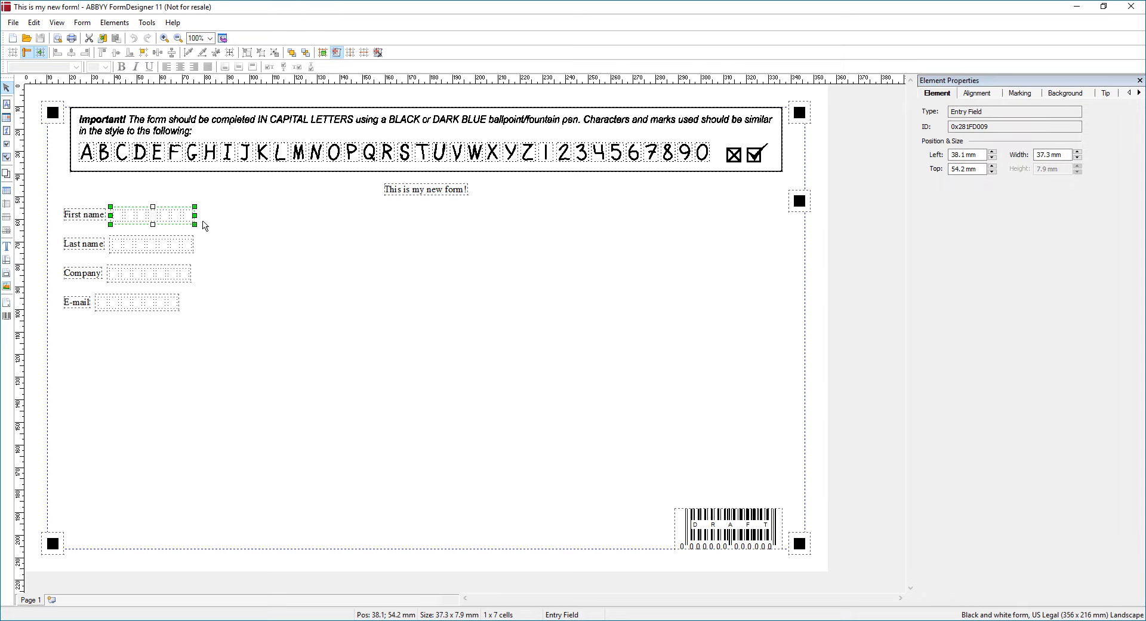
{"action": "left_click_drag", "start_coordinate": [199, 224], "coordinate": [300, 224]}
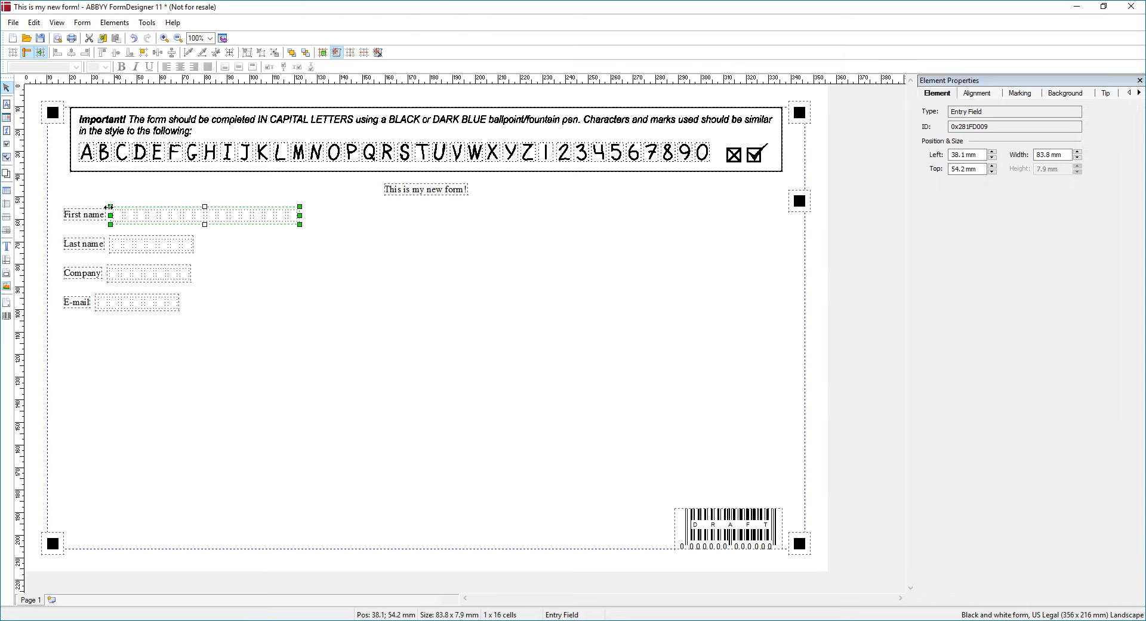
Move the First name entry field under the 'This is my new form!' title
{"action": "left_click", "coordinate": [85, 216]}
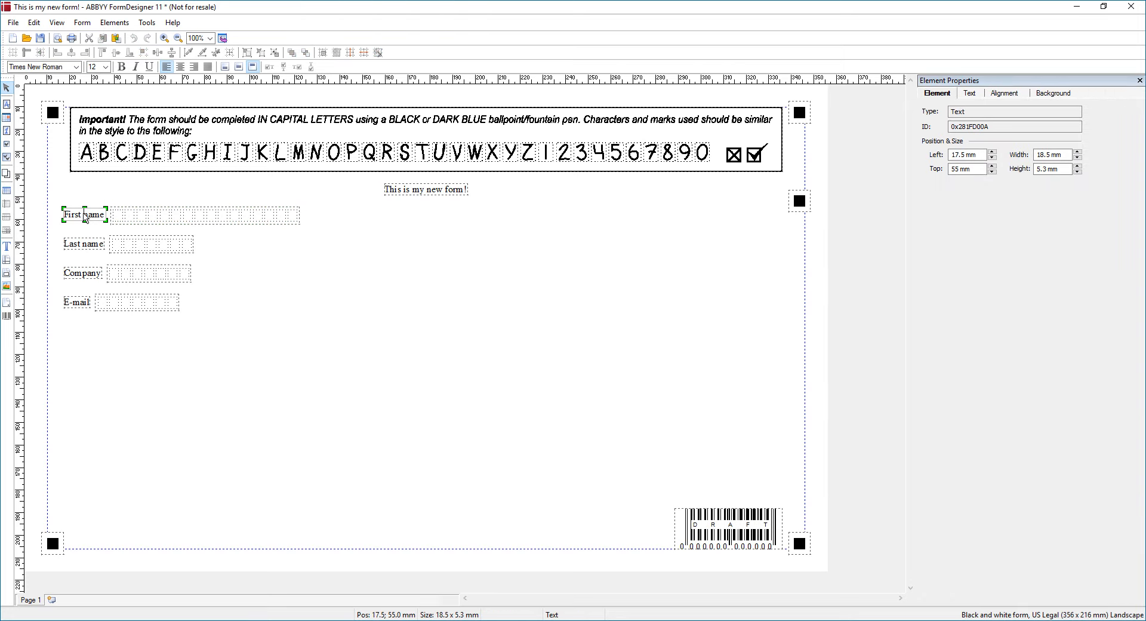
{"action": "left_click", "coordinate": [171, 219]}
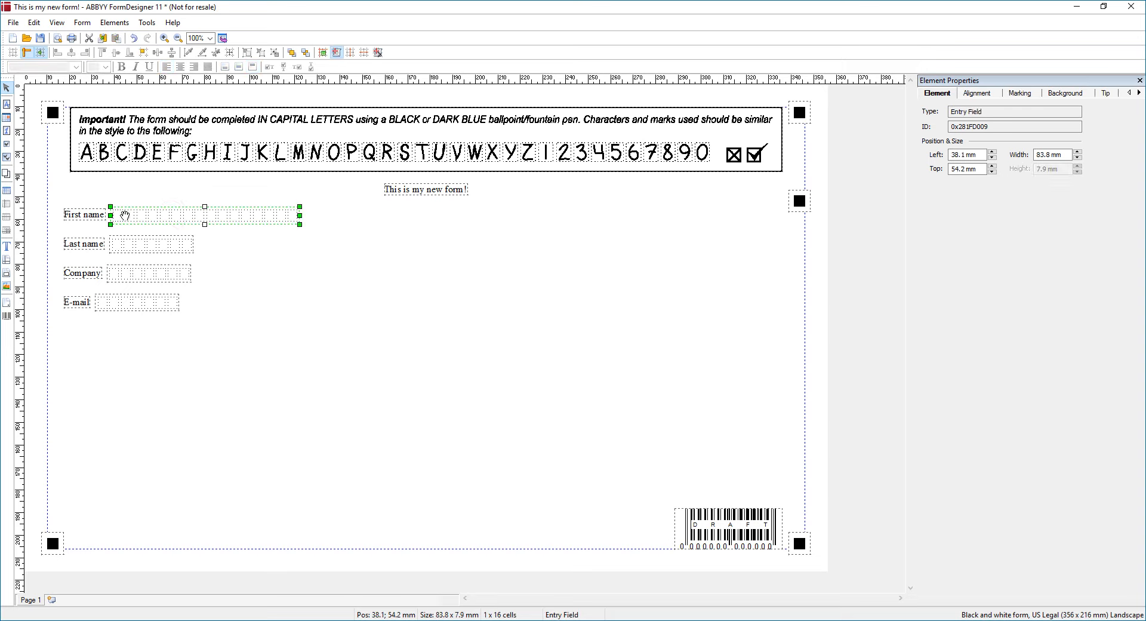
{"action": "left_click_drag", "start_coordinate": [123, 215], "coordinate": [337, 221]}
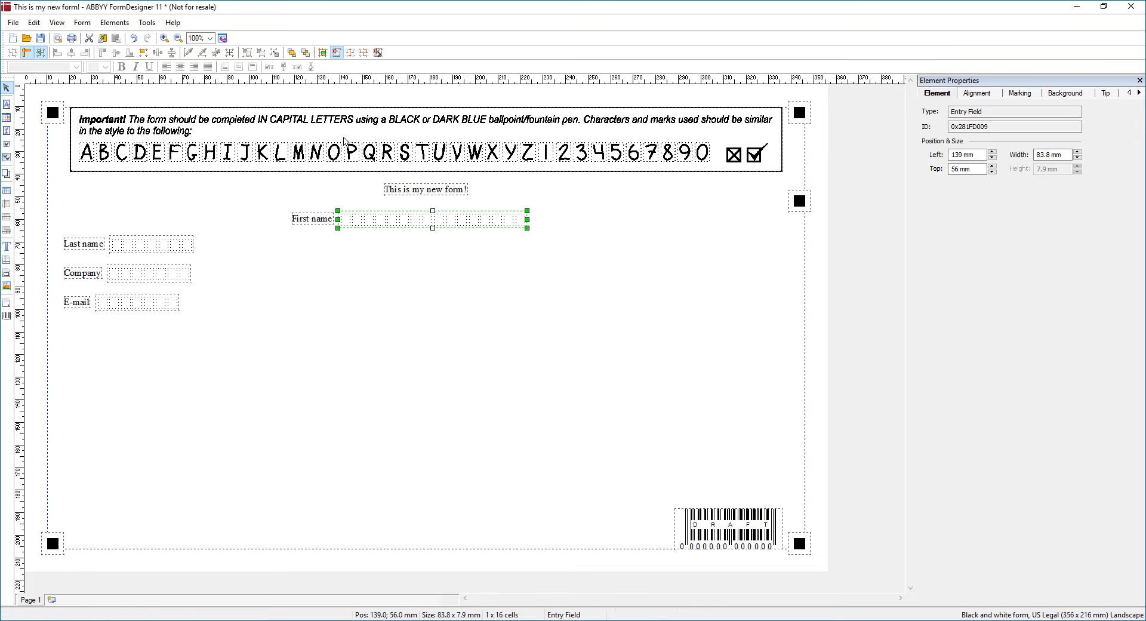
{"action": "left_click", "coordinate": [380, 124]}
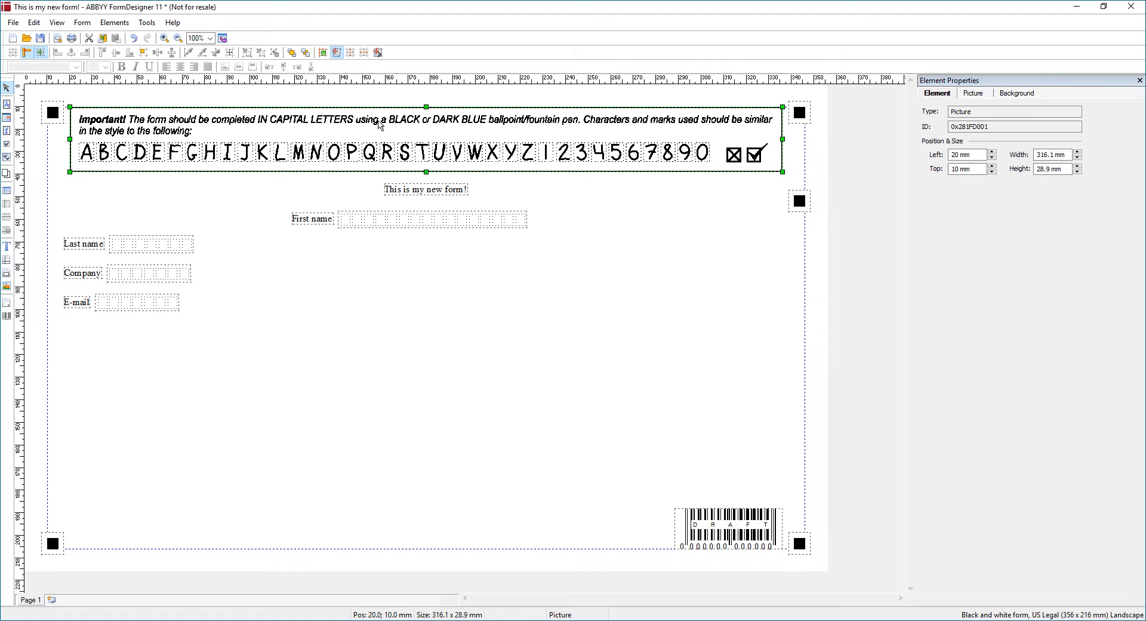
{"action": "left_click", "coordinate": [325, 259]}
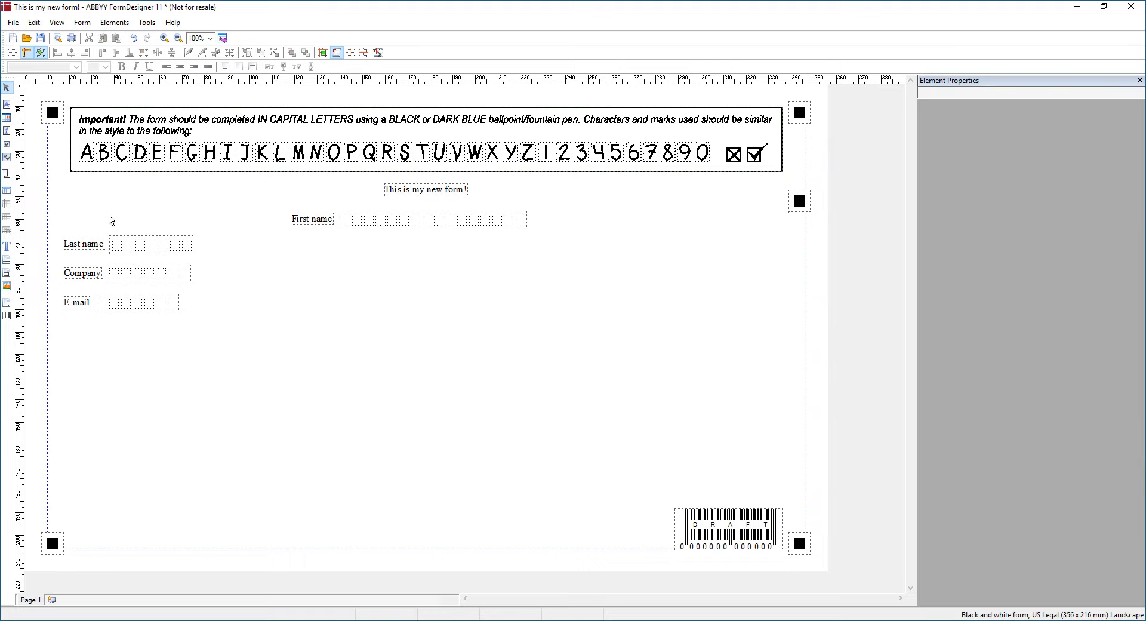
{"action": "left_click", "coordinate": [387, 231]}
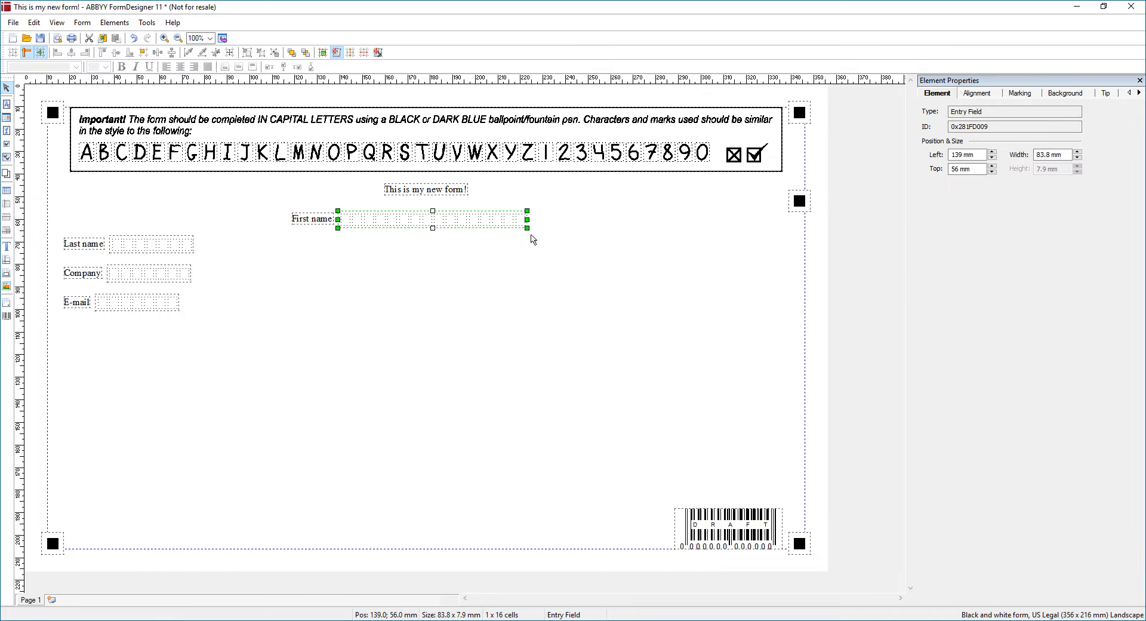
{"action": "left_click", "coordinate": [596, 245]}
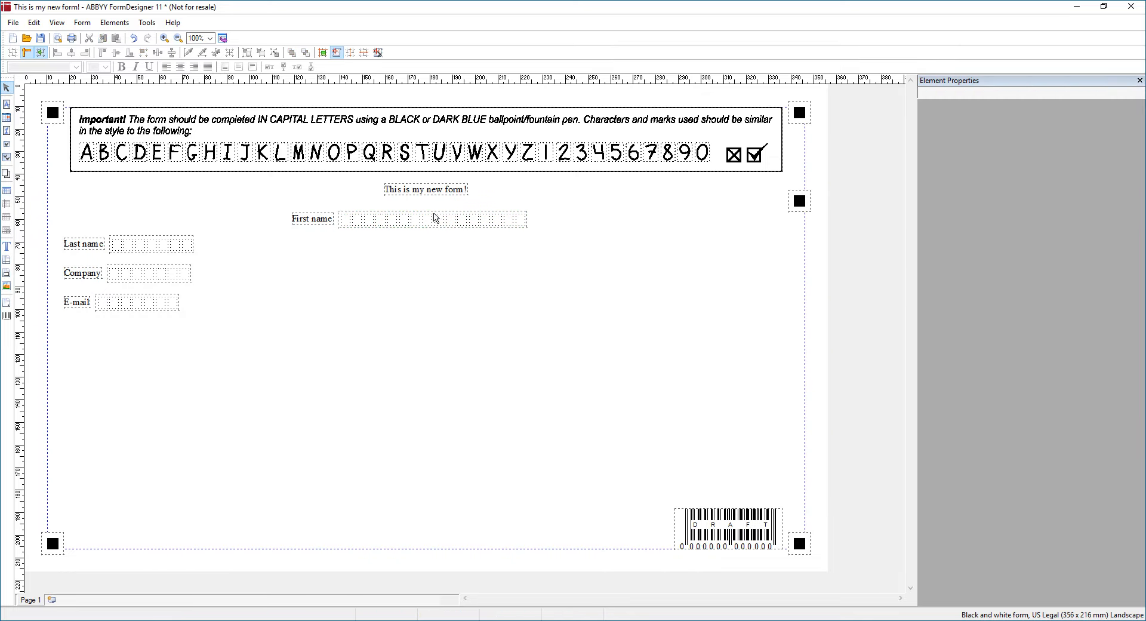
{"action": "left_click", "coordinate": [436, 218]}
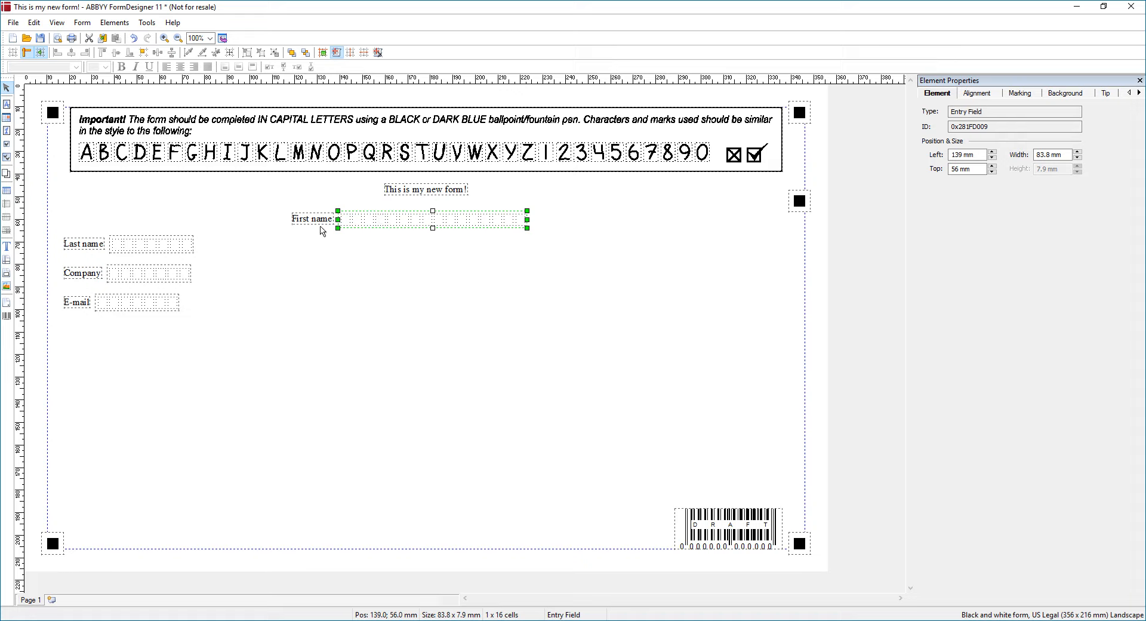
Set the First name field's Cell size to Extra large (5 mm x 7 mm)
{"action": "left_click", "coordinate": [977, 93]}
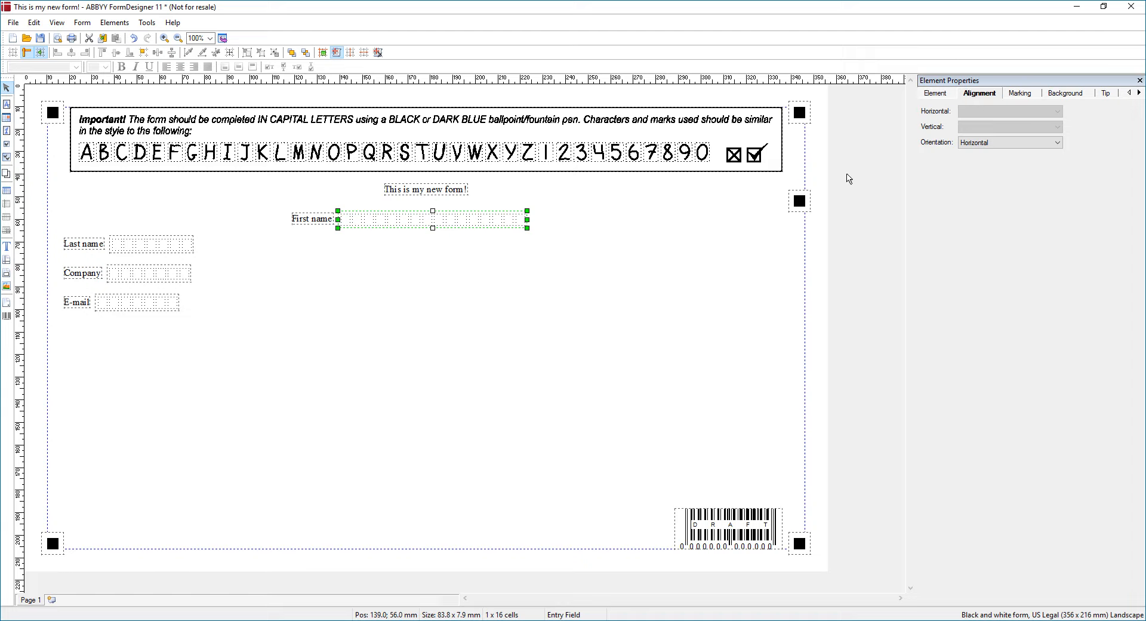
{"action": "left_click", "coordinate": [1024, 95]}
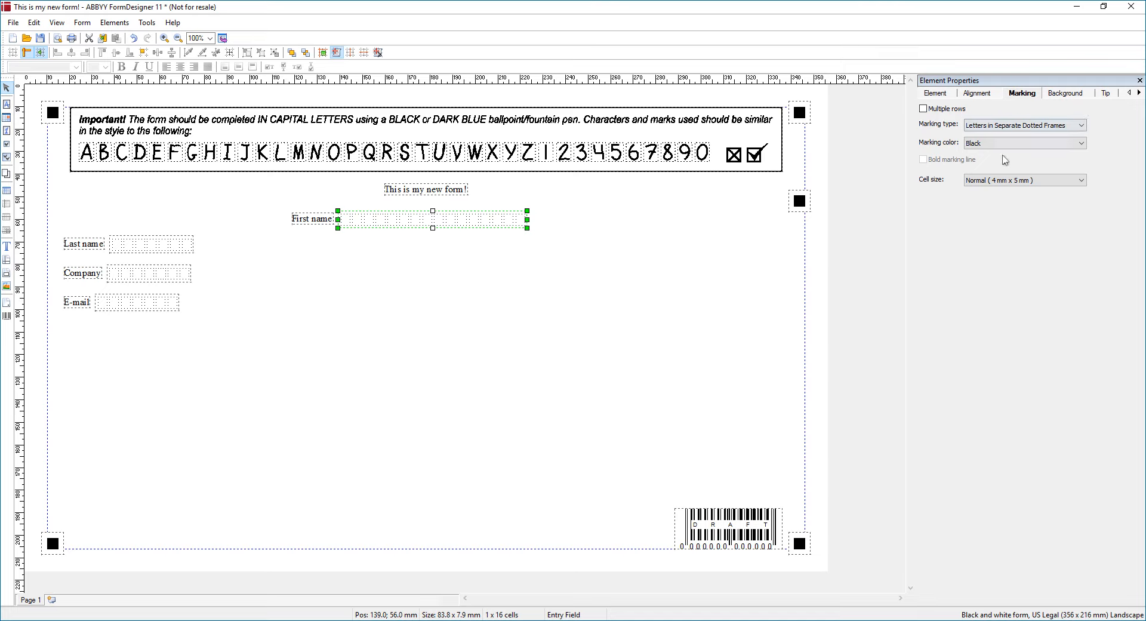
{"action": "left_click", "coordinate": [994, 185]}
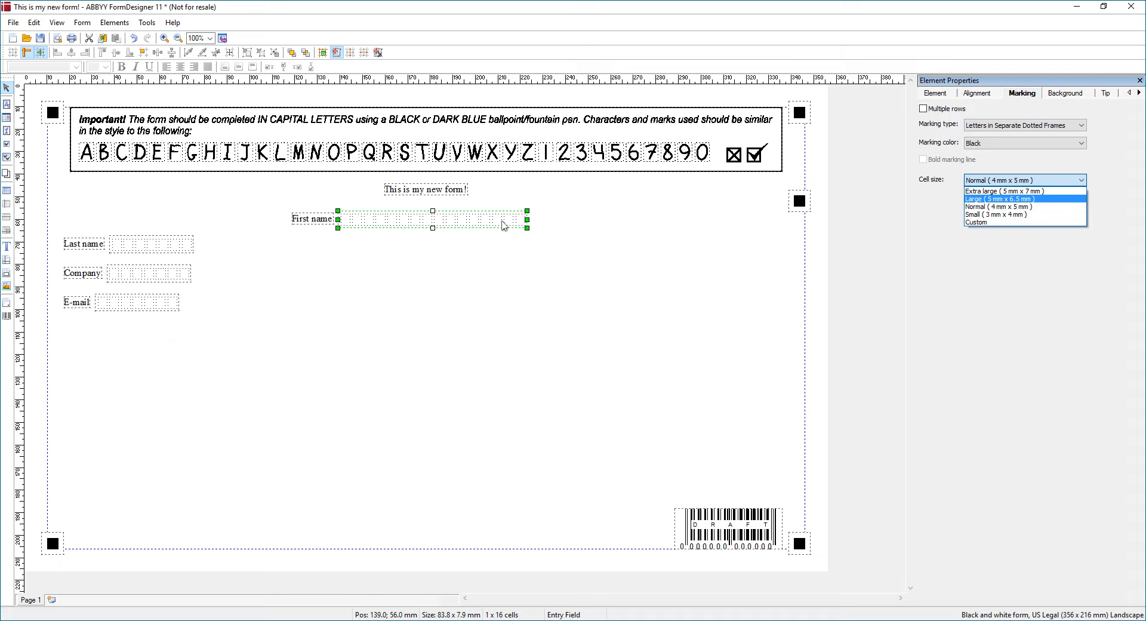
{"action": "left_click", "coordinate": [1012, 191]}
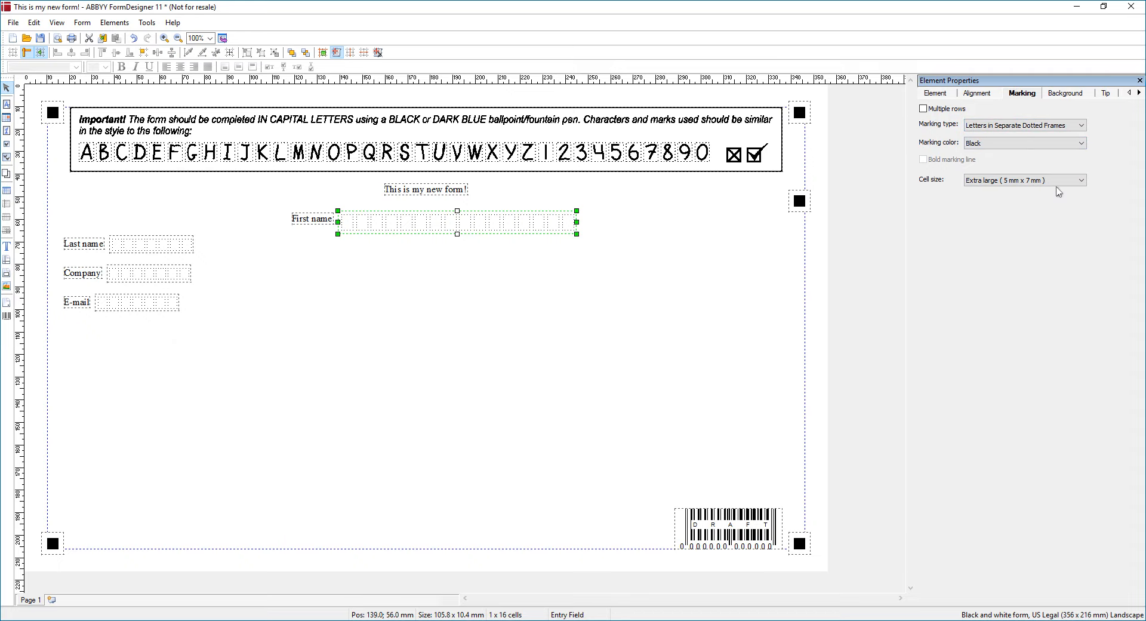
{"action": "left_click", "coordinate": [1054, 181]}
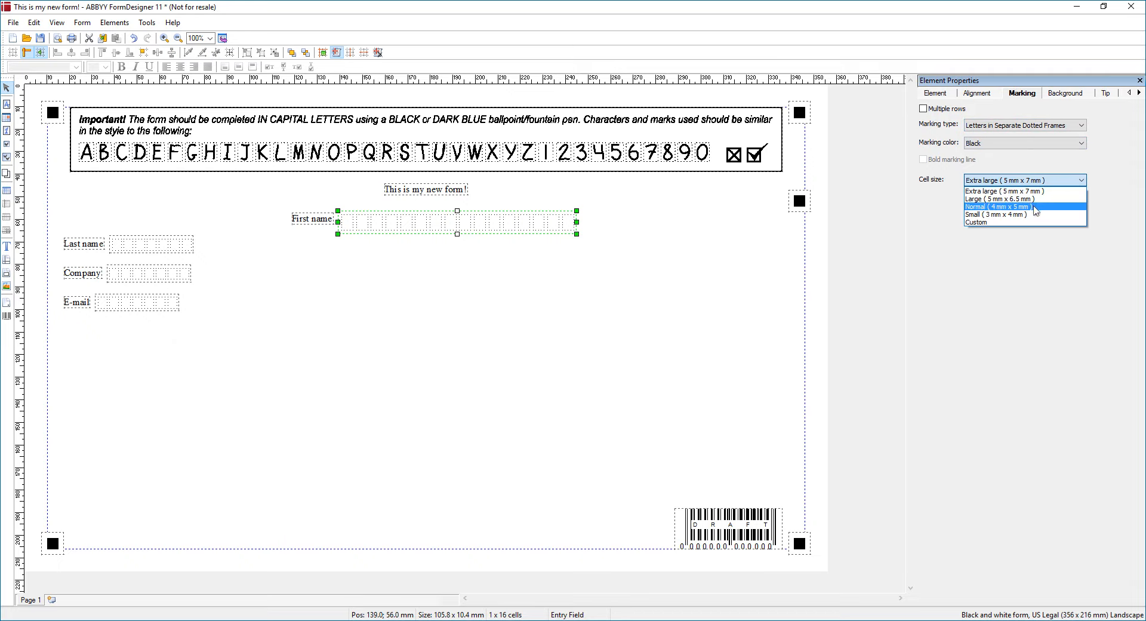
{"action": "left_click", "coordinate": [979, 283]}
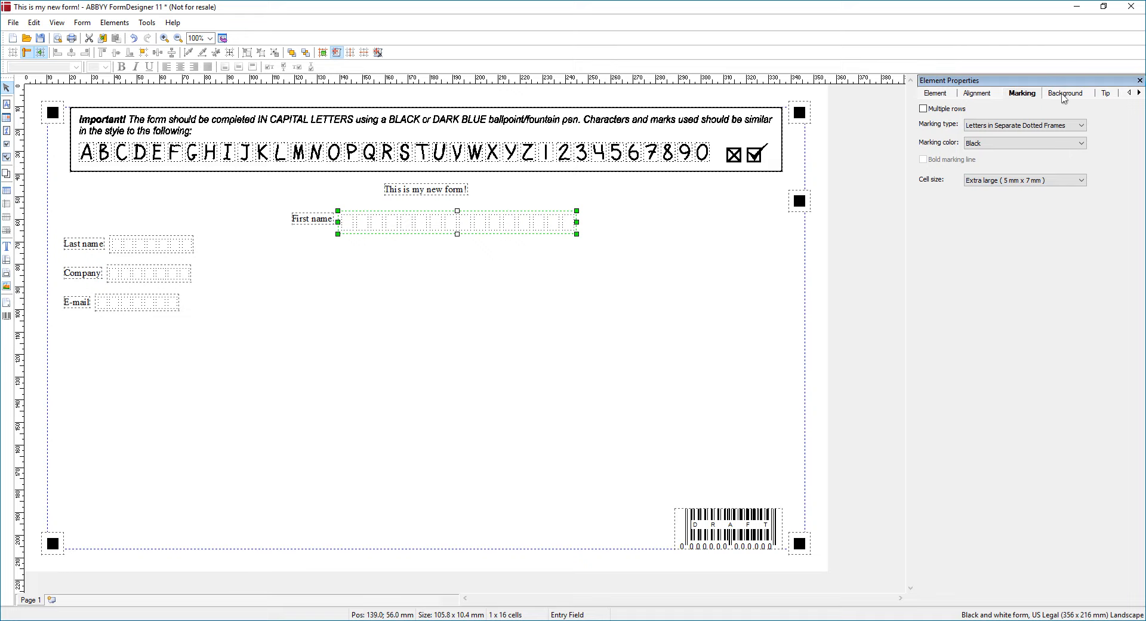
{"action": "left_click", "coordinate": [1065, 93]}
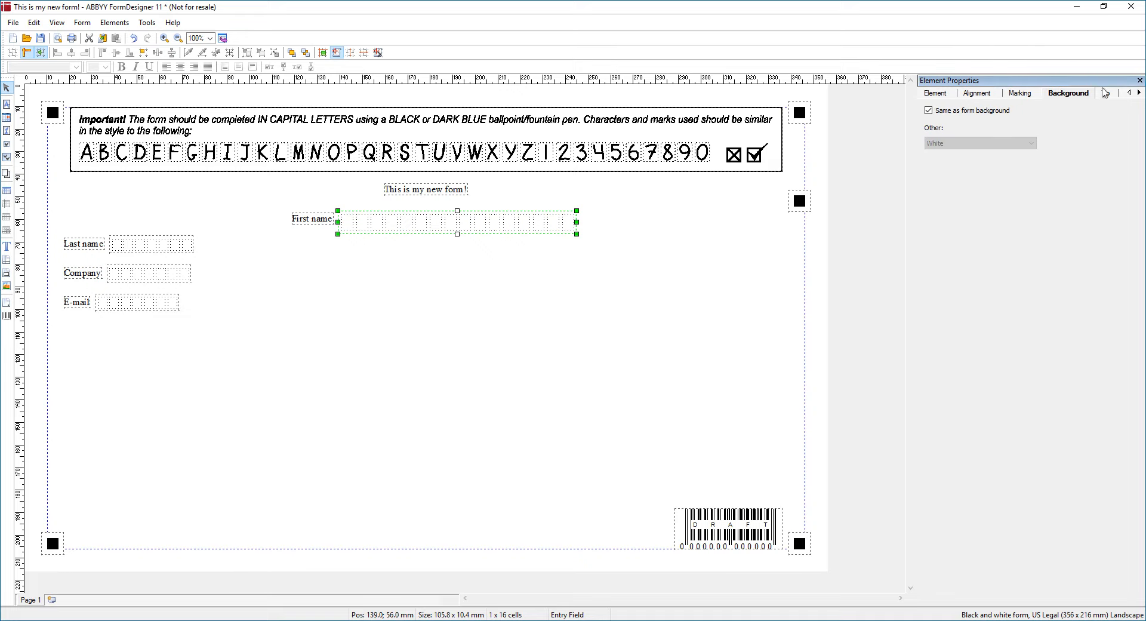
Preview each marking type on First name, from Letters on a Comb to Separate Dotted Frames
{"action": "left_click", "coordinate": [1105, 93]}
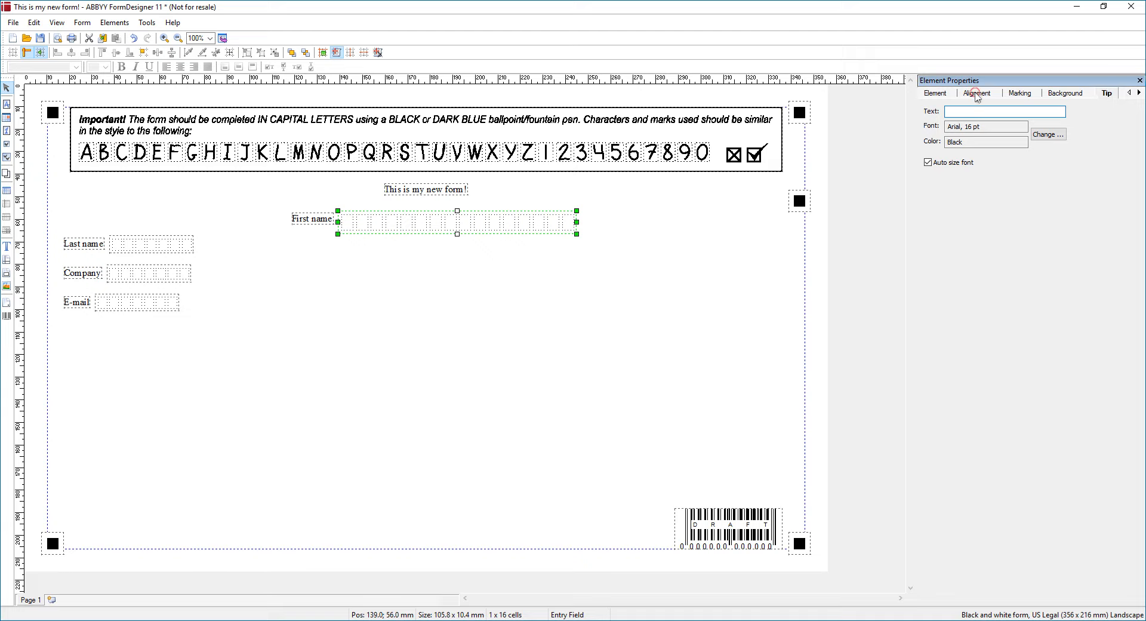
{"action": "left_click", "coordinate": [977, 93]}
{"action": "left_click", "coordinate": [1029, 93]}
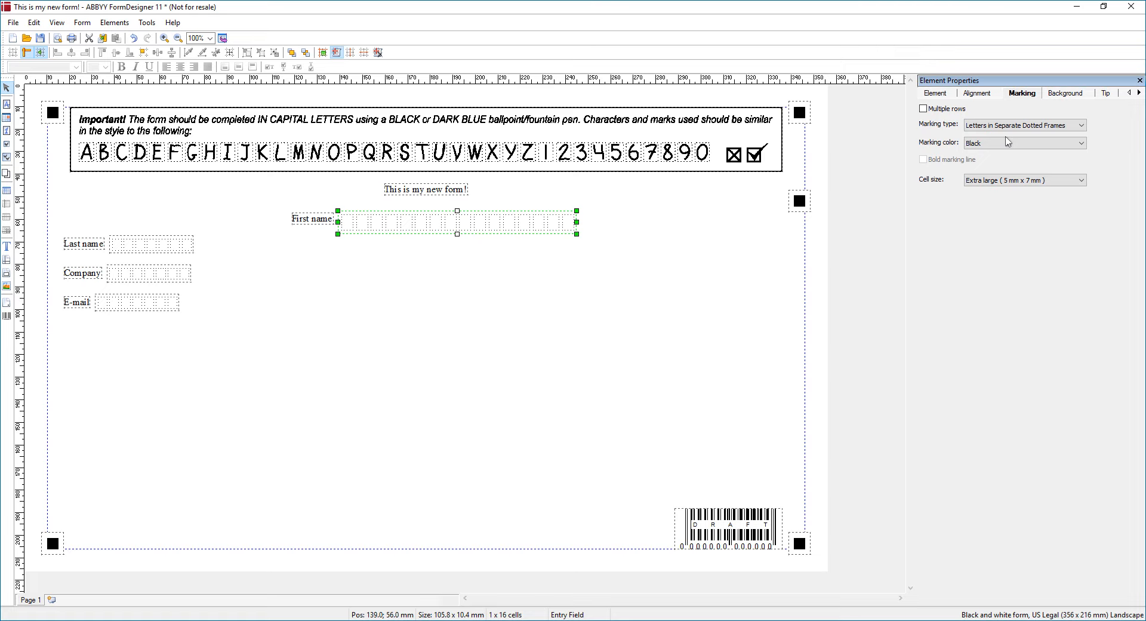
{"action": "left_click", "coordinate": [1022, 126]}
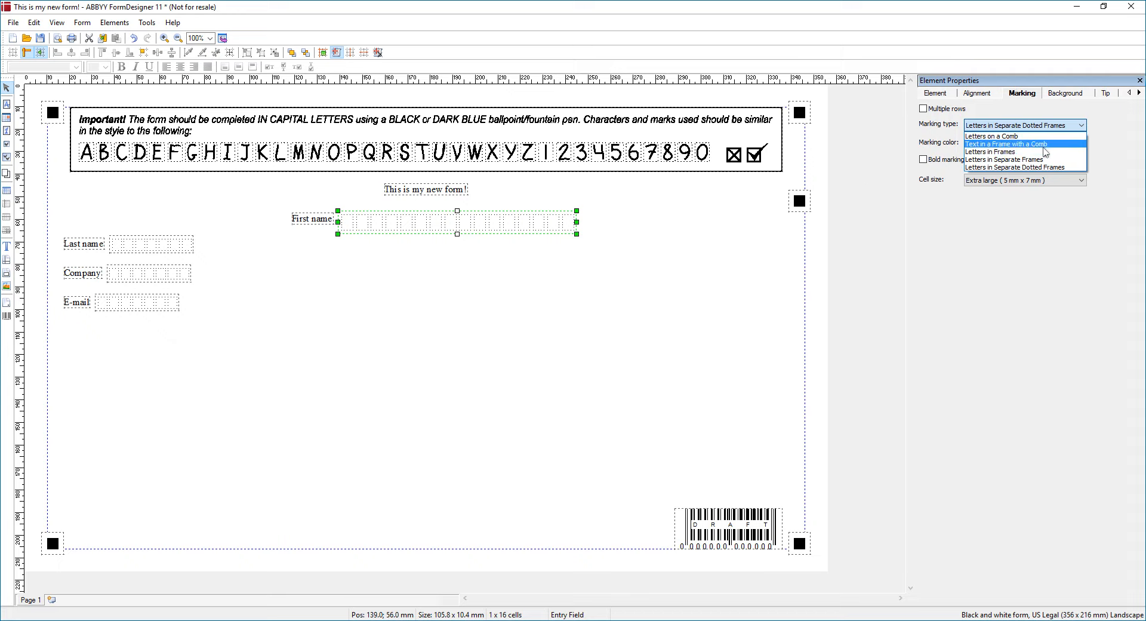
{"action": "left_click", "coordinate": [1046, 136]}
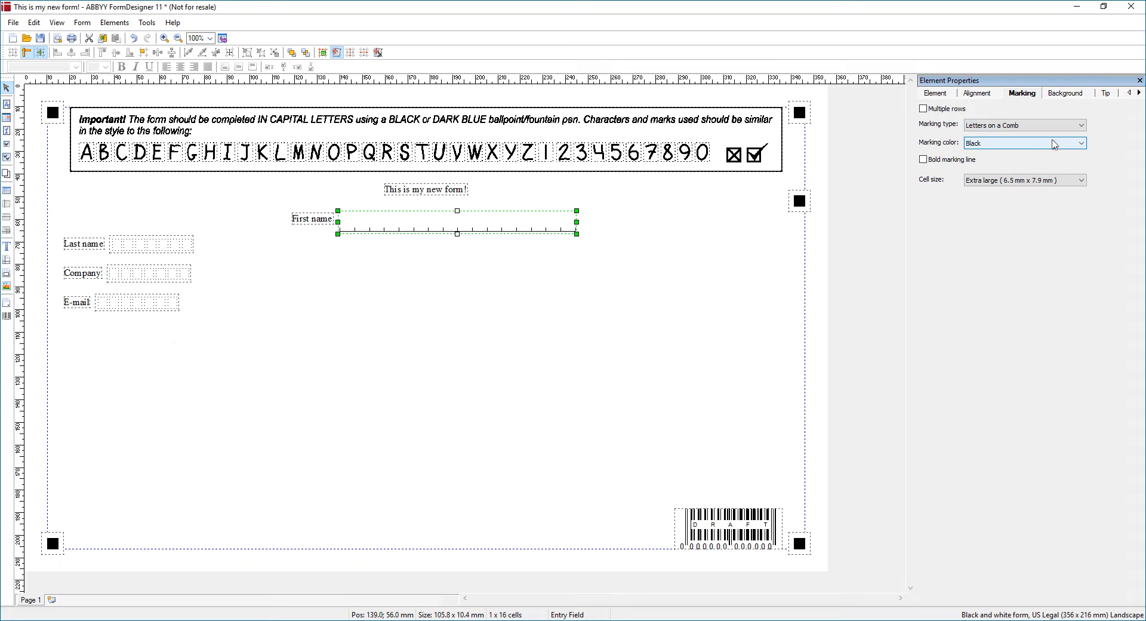
{"action": "left_click", "coordinate": [1074, 125]}
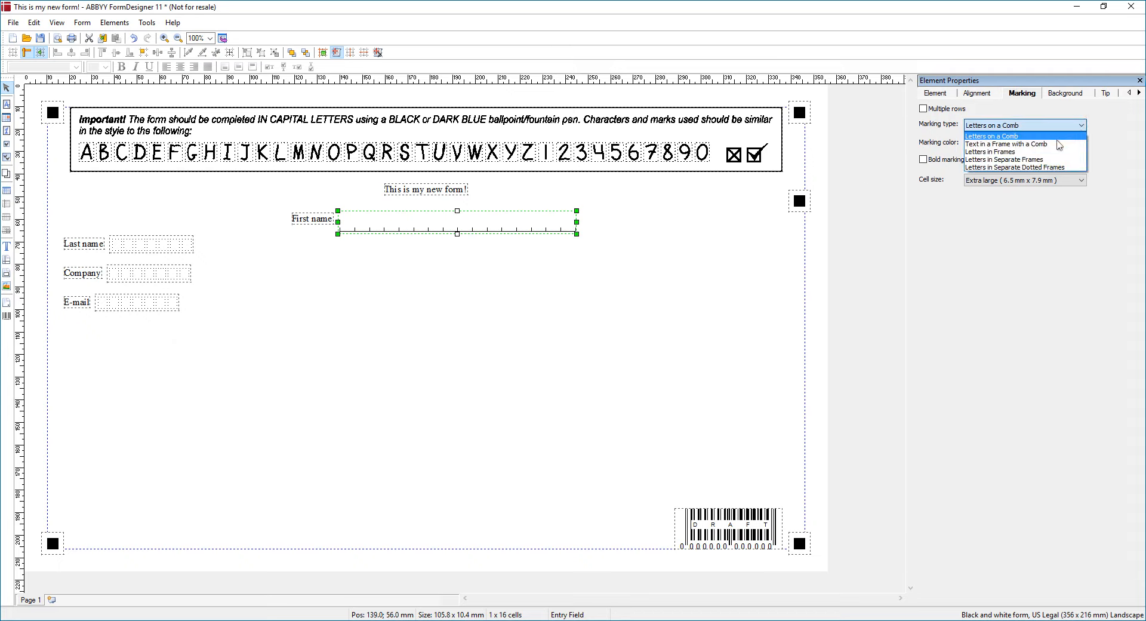
{"action": "left_click", "coordinate": [1039, 144]}
{"action": "left_click", "coordinate": [1073, 125]}
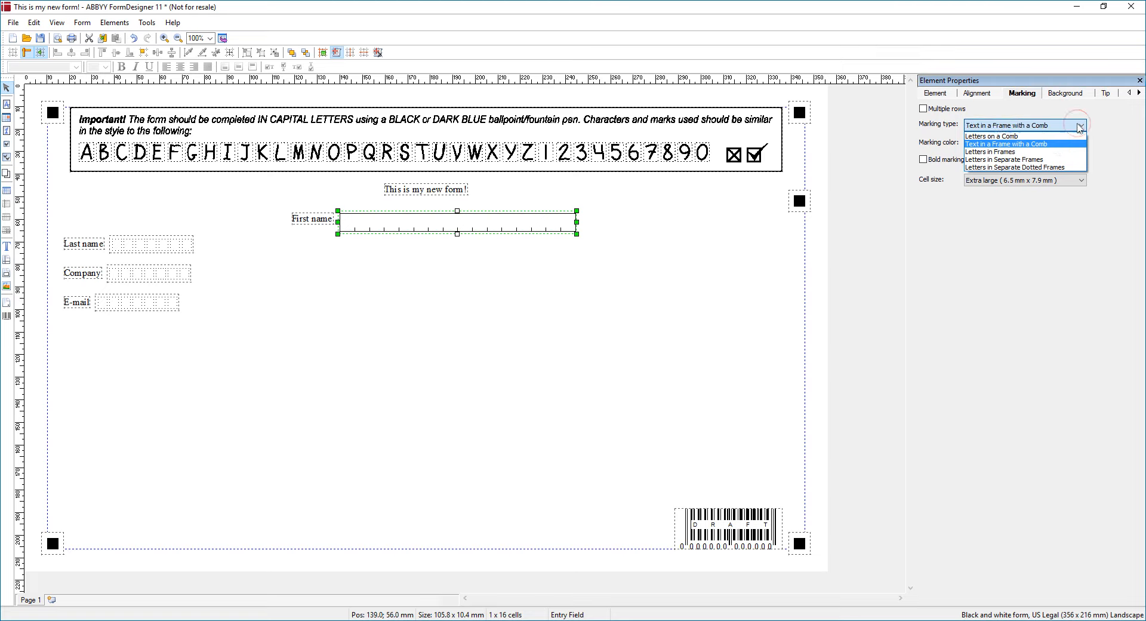
{"action": "left_click", "coordinate": [1029, 154]}
{"action": "left_click", "coordinate": [1060, 124]}
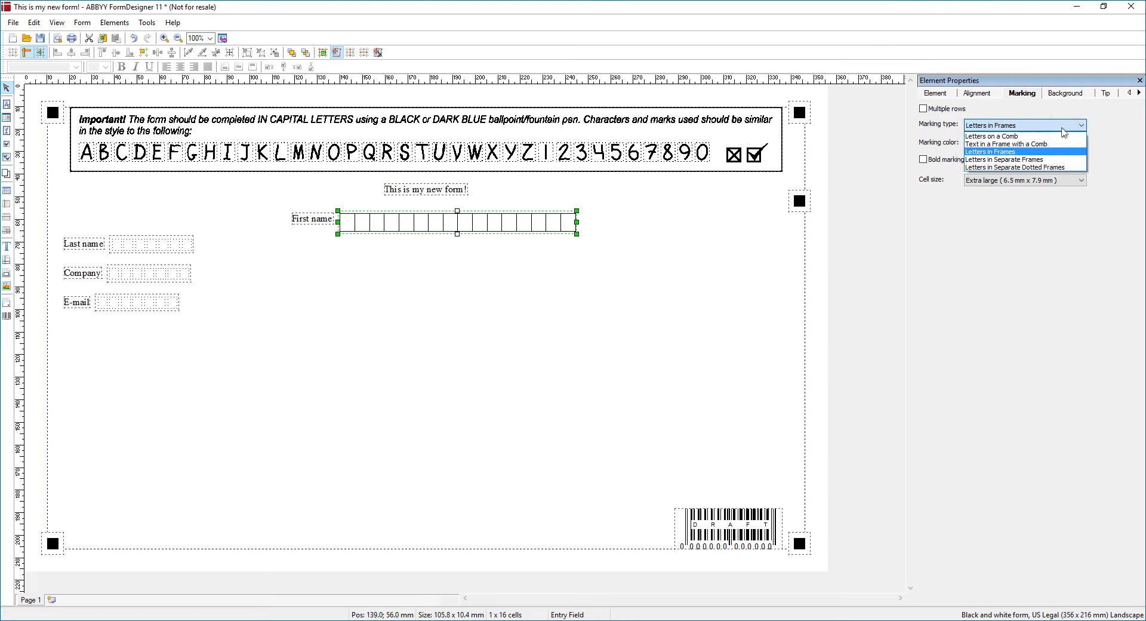
{"action": "left_click", "coordinate": [1050, 160]}
{"action": "left_click", "coordinate": [1068, 126]}
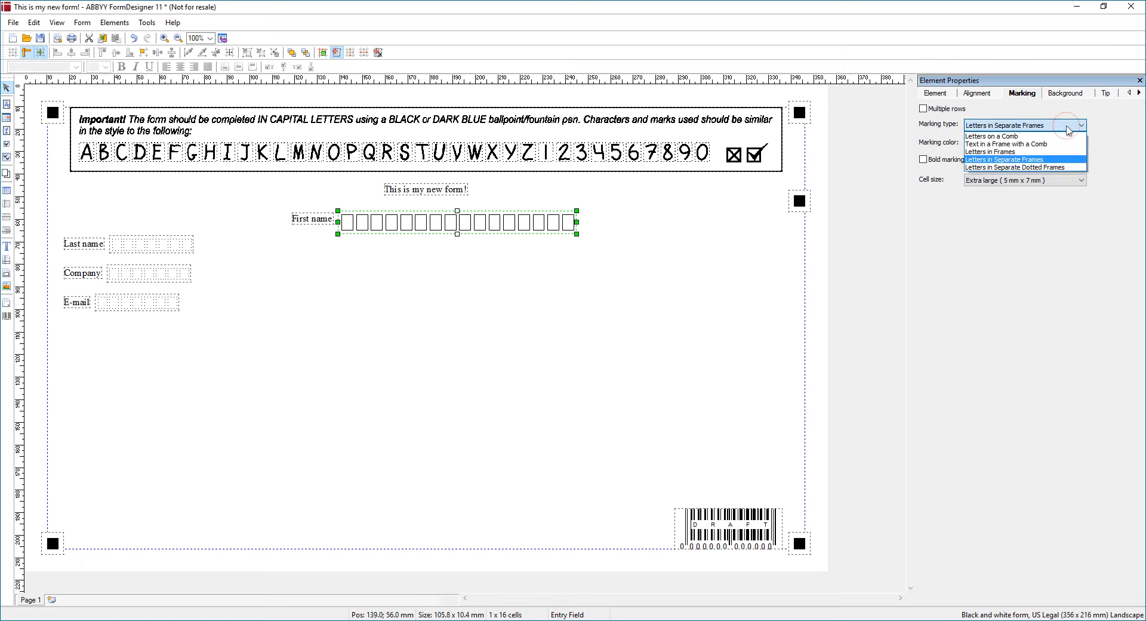
{"action": "left_click", "coordinate": [1035, 170]}
Compare the marking types again and settle on Letters in Frames
{"action": "left_click", "coordinate": [1038, 126]}
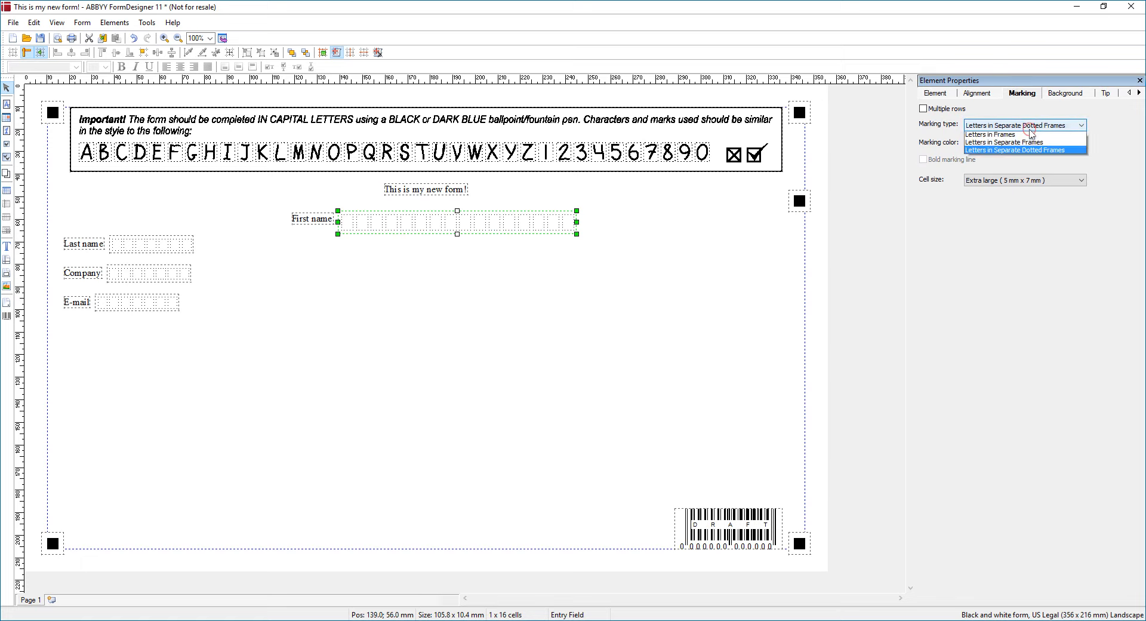
{"action": "left_click", "coordinate": [1052, 134]}
{"action": "left_click", "coordinate": [1050, 129]}
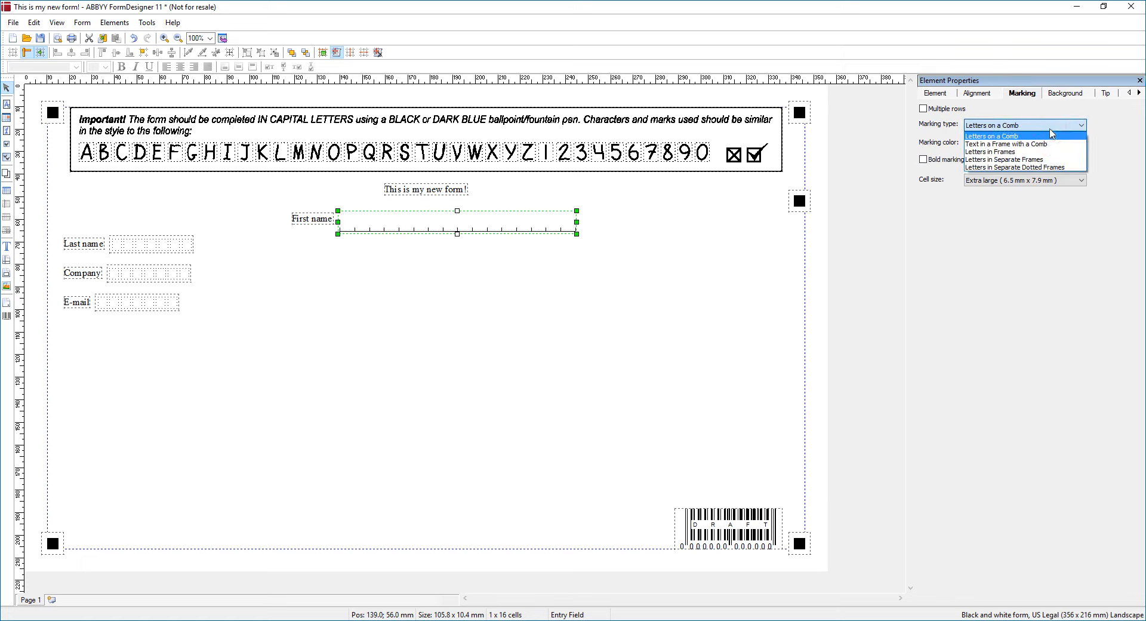
{"action": "left_click", "coordinate": [1043, 146]}
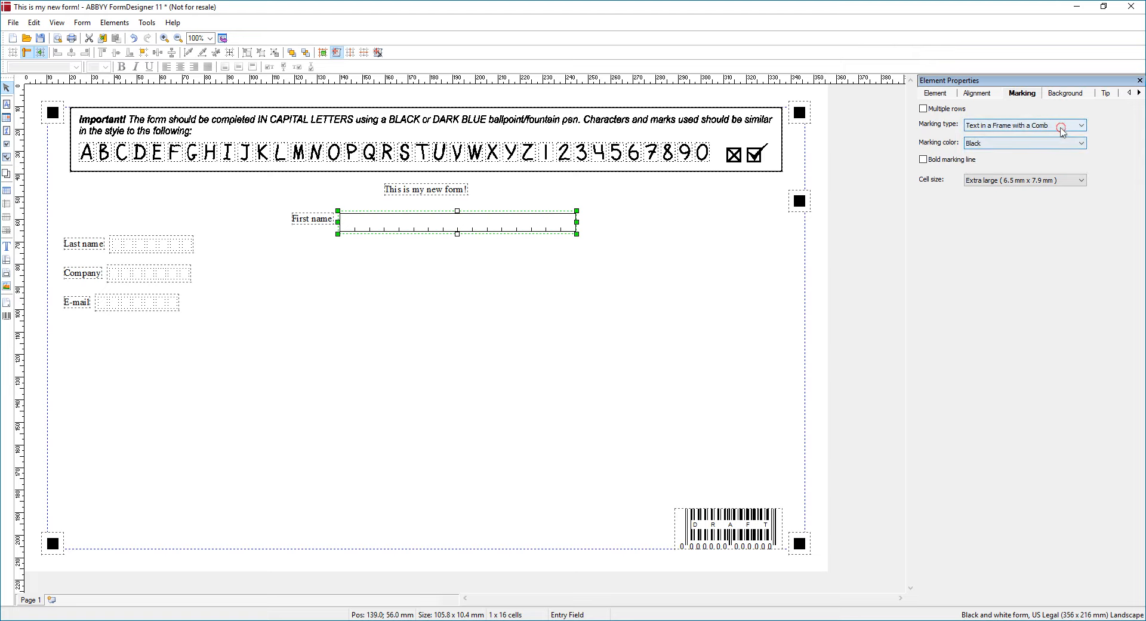
{"action": "left_click", "coordinate": [1051, 125]}
{"action": "left_click", "coordinate": [1026, 151]}
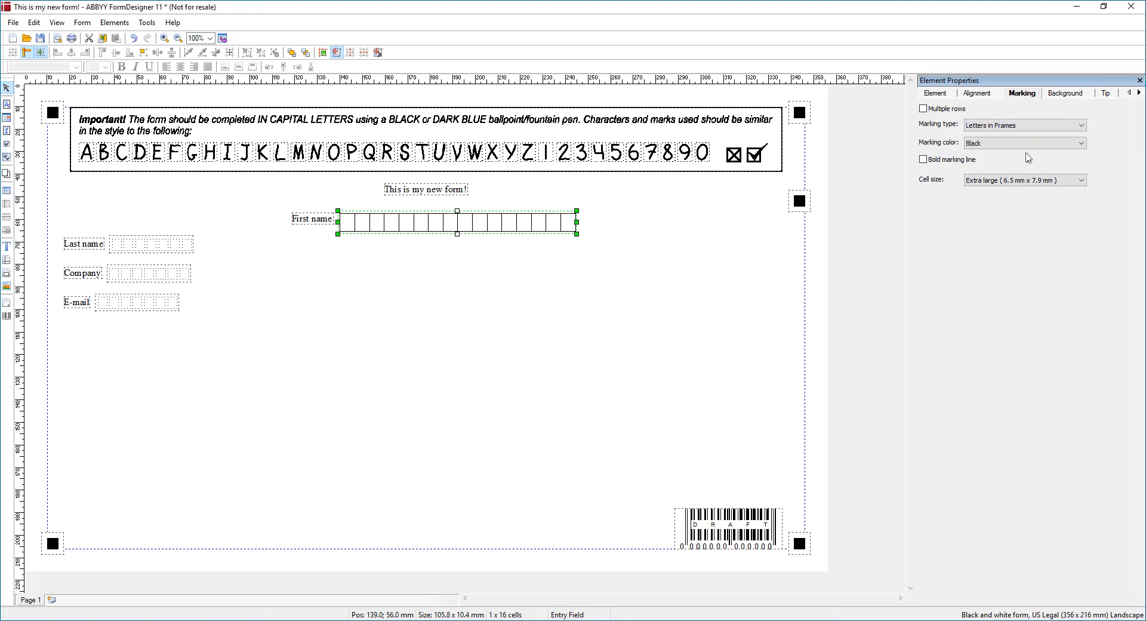
{"action": "left_click", "coordinate": [1044, 125]}
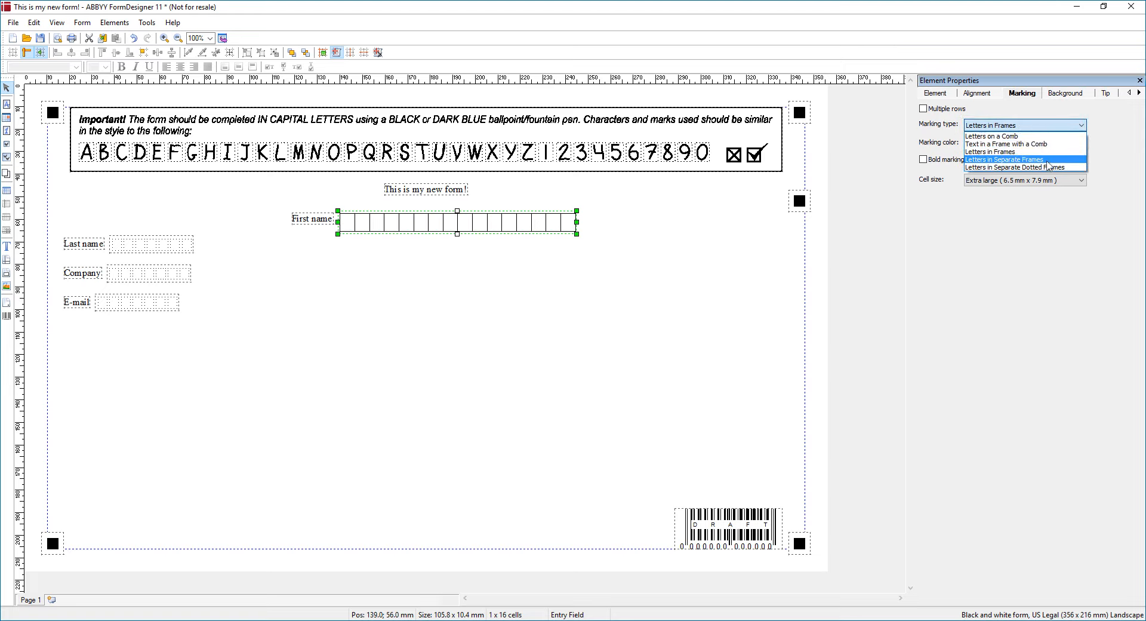
{"action": "left_click", "coordinate": [1051, 159]}
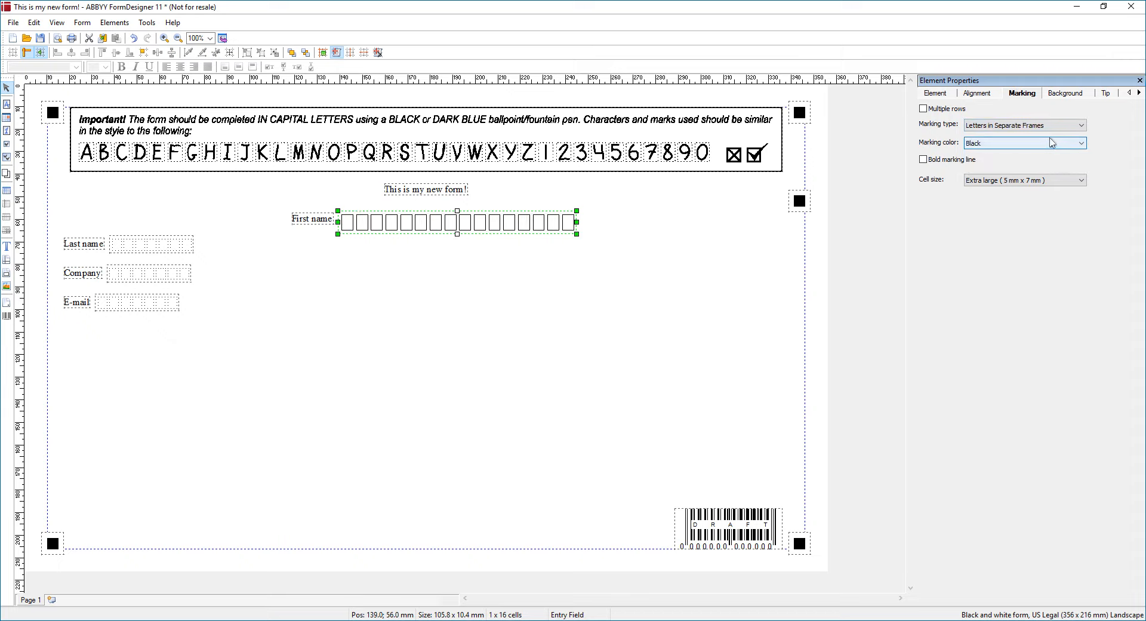
{"action": "left_click", "coordinate": [1046, 125]}
{"action": "left_click", "coordinate": [1043, 156]}
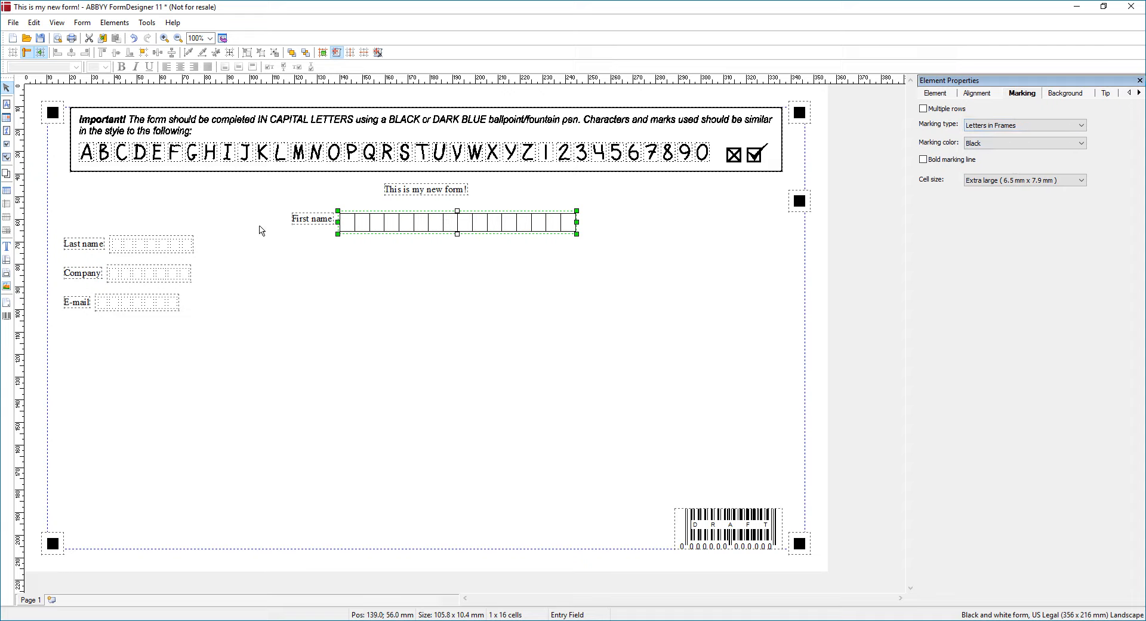
Review the First name field's general and alignment properties
{"action": "left_click", "coordinate": [934, 96]}
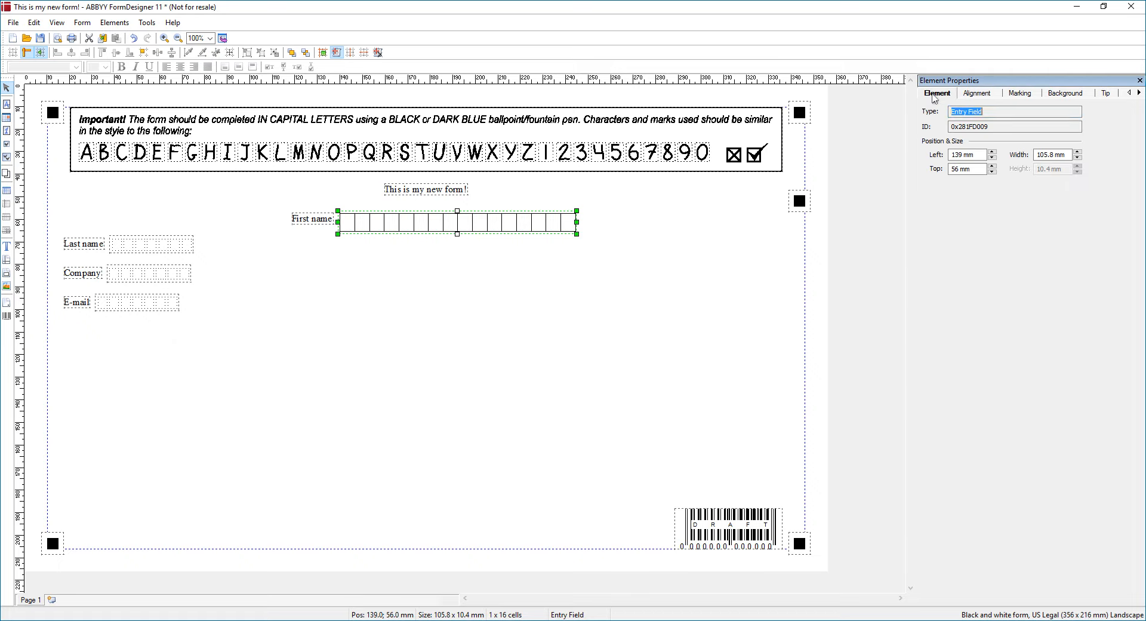
{"action": "left_click", "coordinate": [972, 94]}
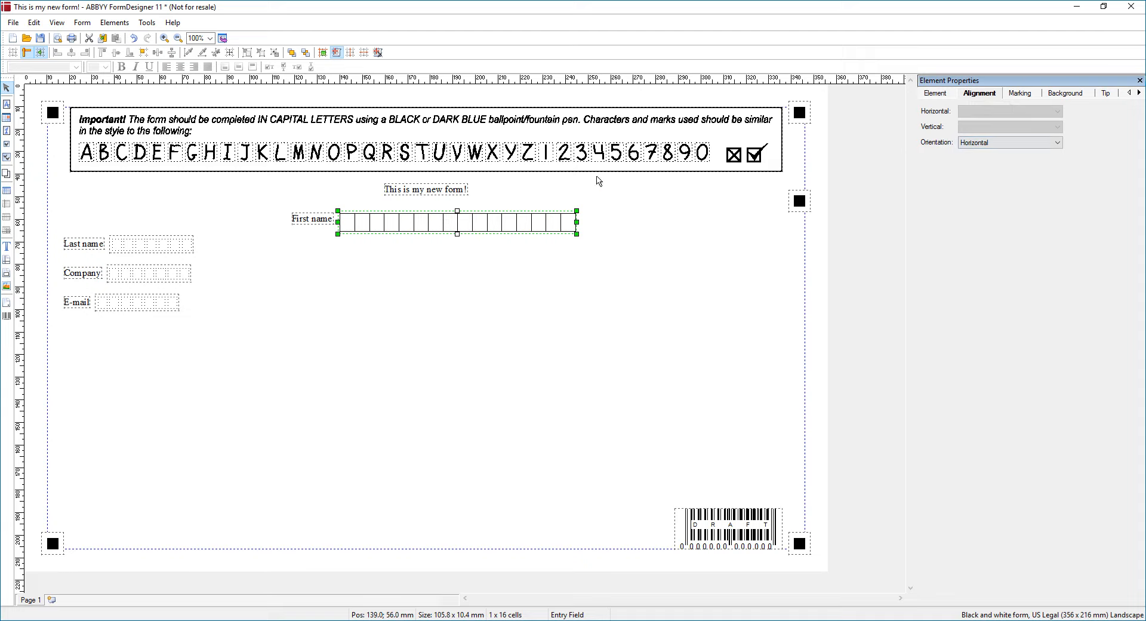
Place EntryField1, a DD/MM/YYYY DateField1 below it, and Checkmark1 below that
{"action": "left_click", "coordinate": [7, 104]}
{"action": "left_click", "coordinate": [370, 297]}
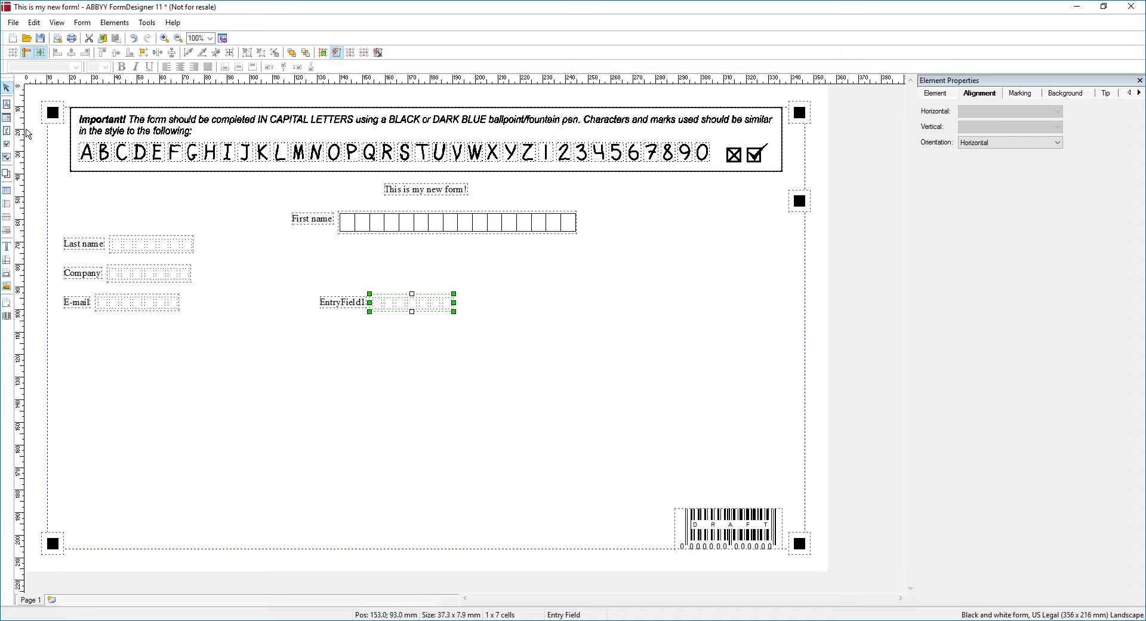
{"action": "left_click", "coordinate": [7, 117]}
{"action": "left_click", "coordinate": [338, 328]}
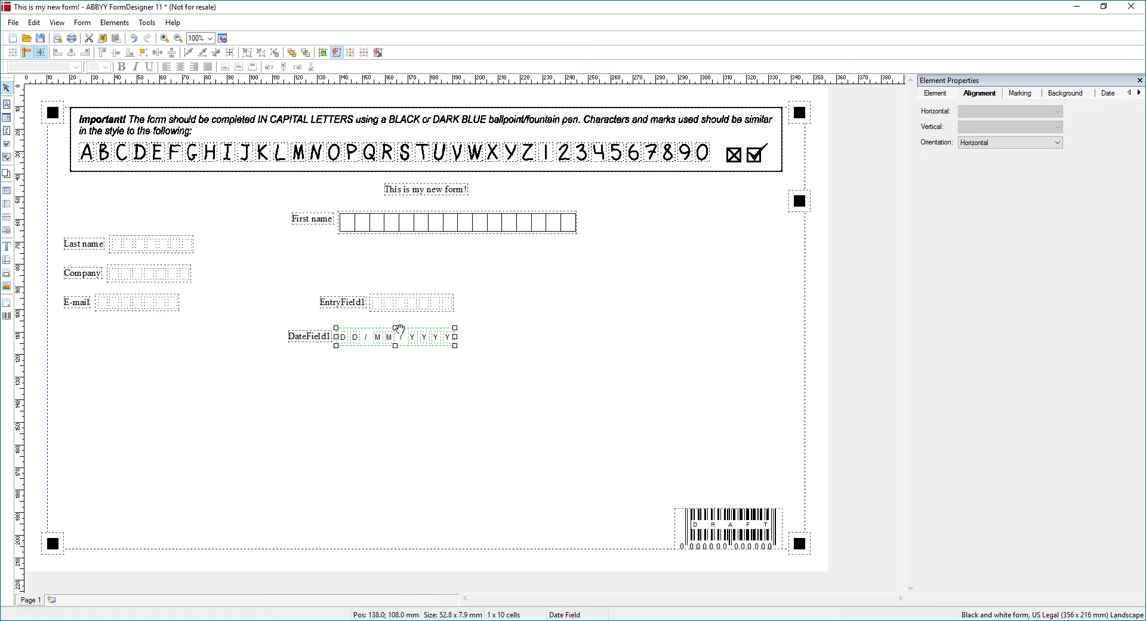
{"action": "left_click", "coordinate": [7, 154]}
{"action": "left_click", "coordinate": [322, 364]}
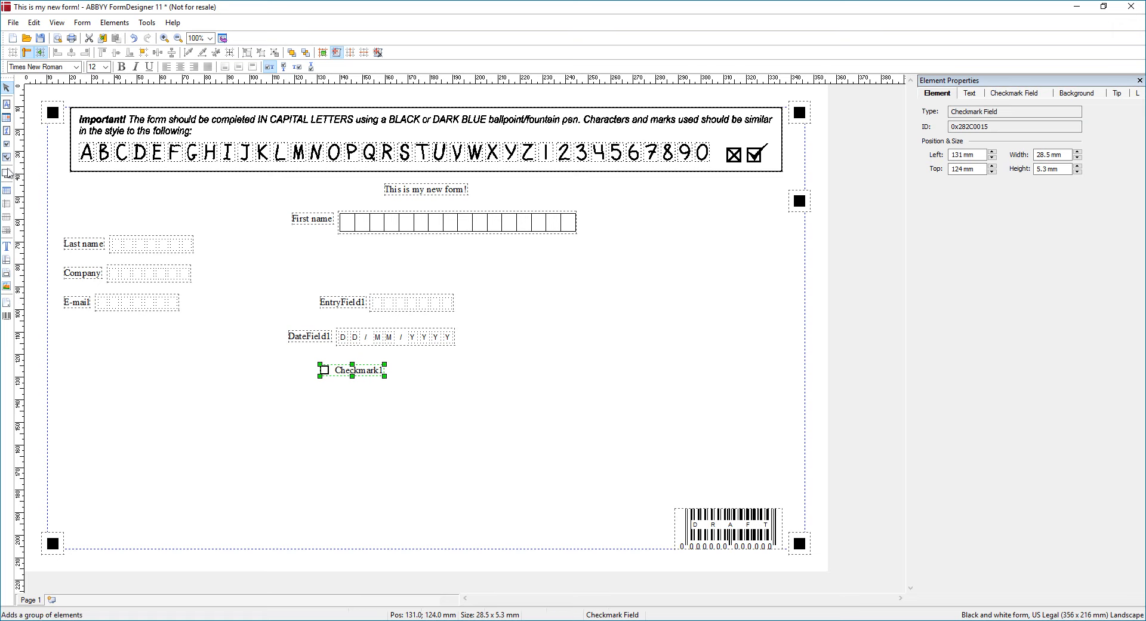
Create a 5 x 5 Matrix checkmark group and drag it to the form's upper right
{"action": "left_click", "coordinate": [6, 157]}
{"action": "left_click", "coordinate": [472, 409]}
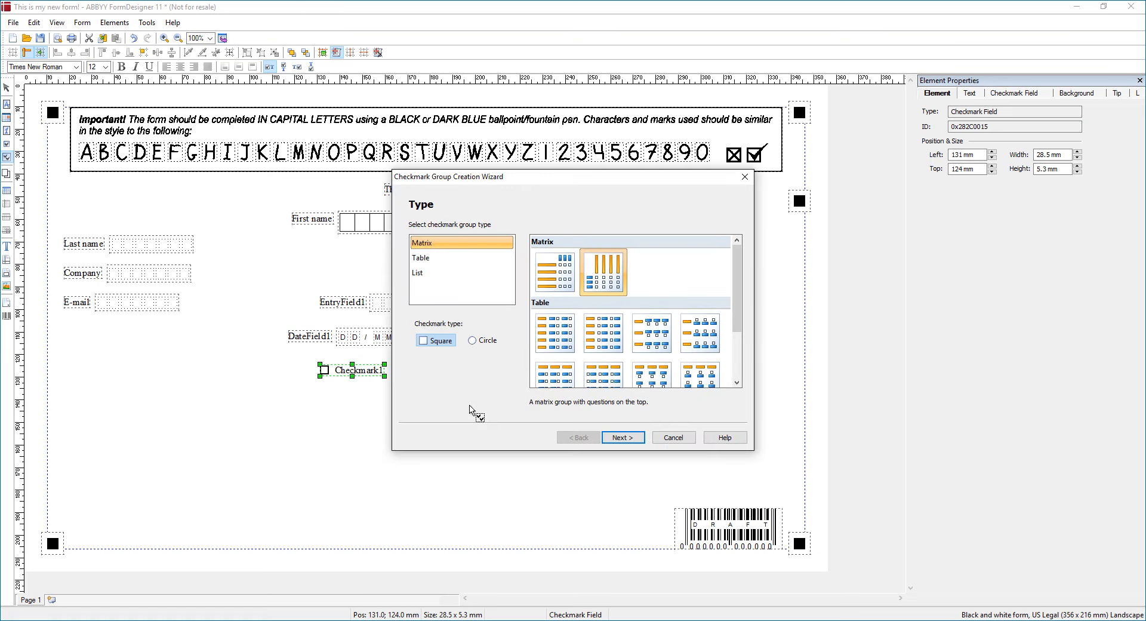
{"action": "left_click", "coordinate": [633, 438]}
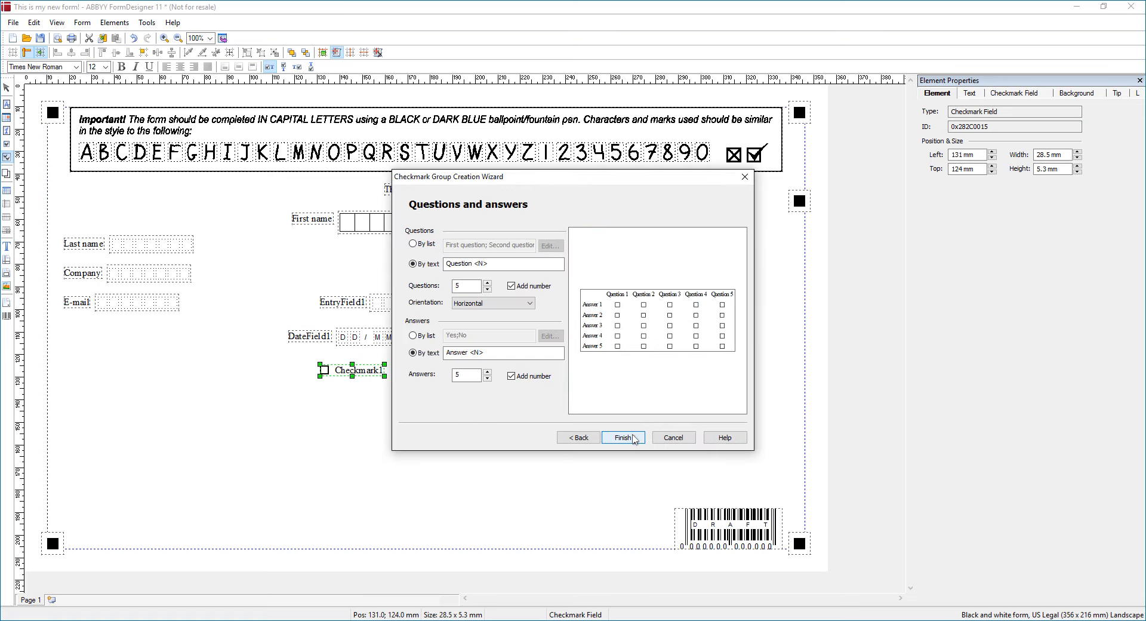
{"action": "left_click", "coordinate": [623, 438]}
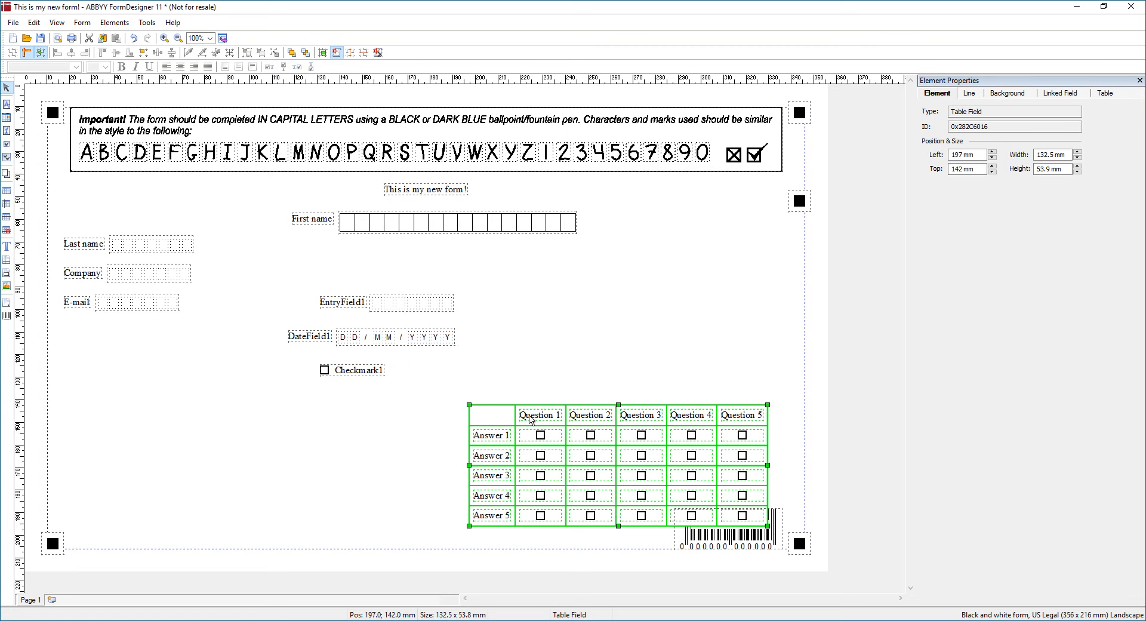
{"action": "left_click_drag", "start_coordinate": [506, 415], "coordinate": [517, 280]}
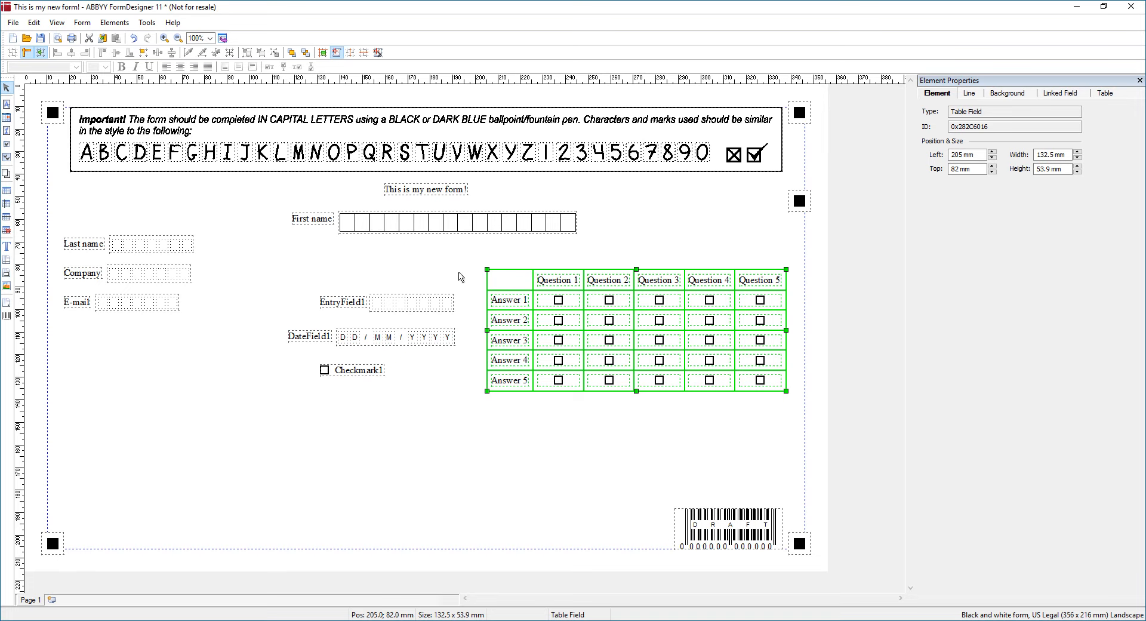
Insert a Name 1 / Name 2 table below the checkmark and widen it to 112 mm
{"action": "left_click", "coordinate": [7, 190]}
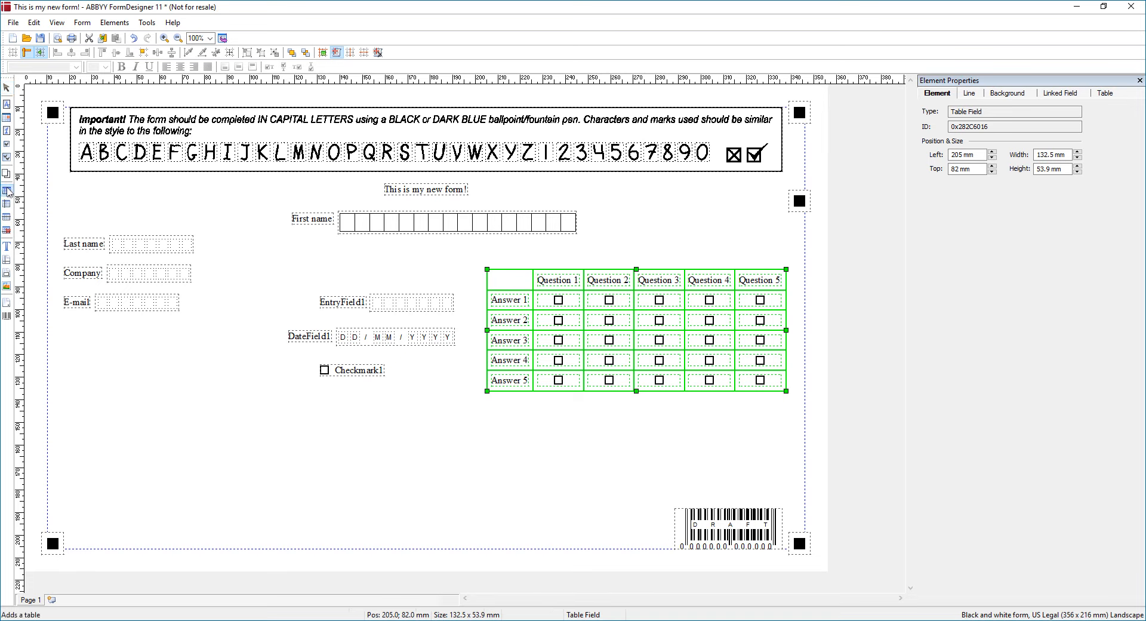
{"action": "left_click", "coordinate": [190, 406]}
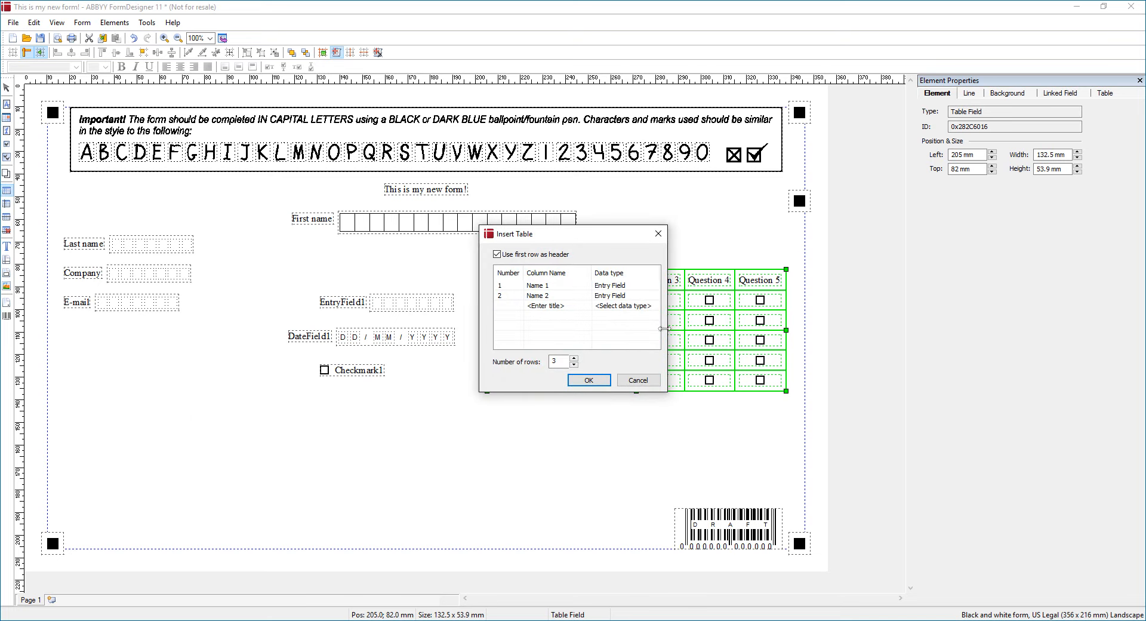
{"action": "left_click", "coordinate": [588, 381]}
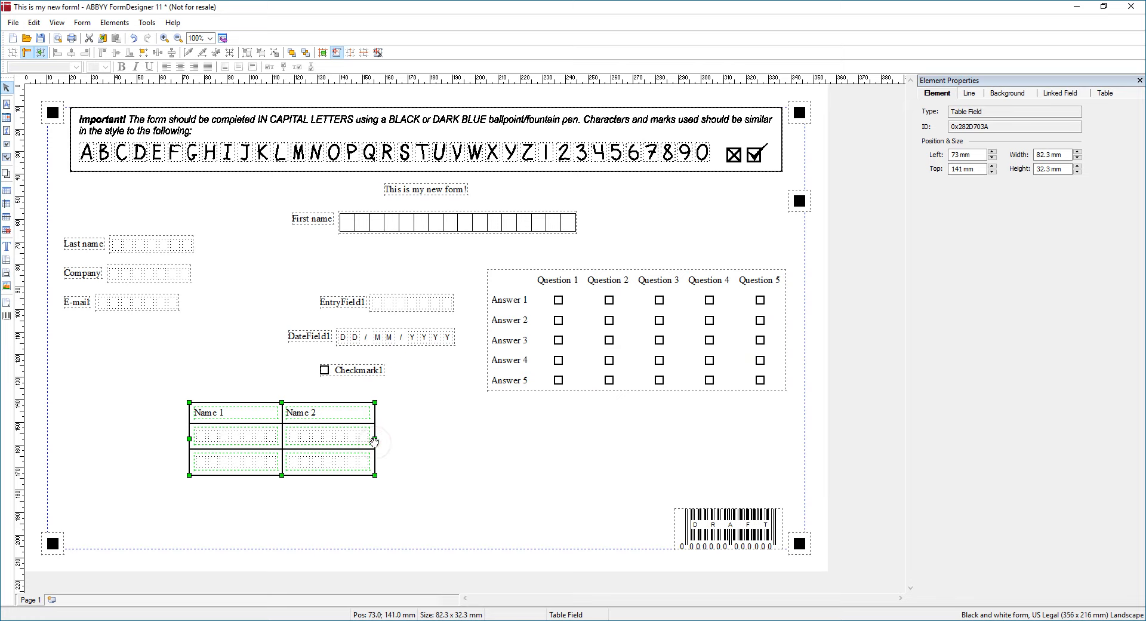
{"action": "left_click_drag", "start_coordinate": [375, 440], "coordinate": [442, 426]}
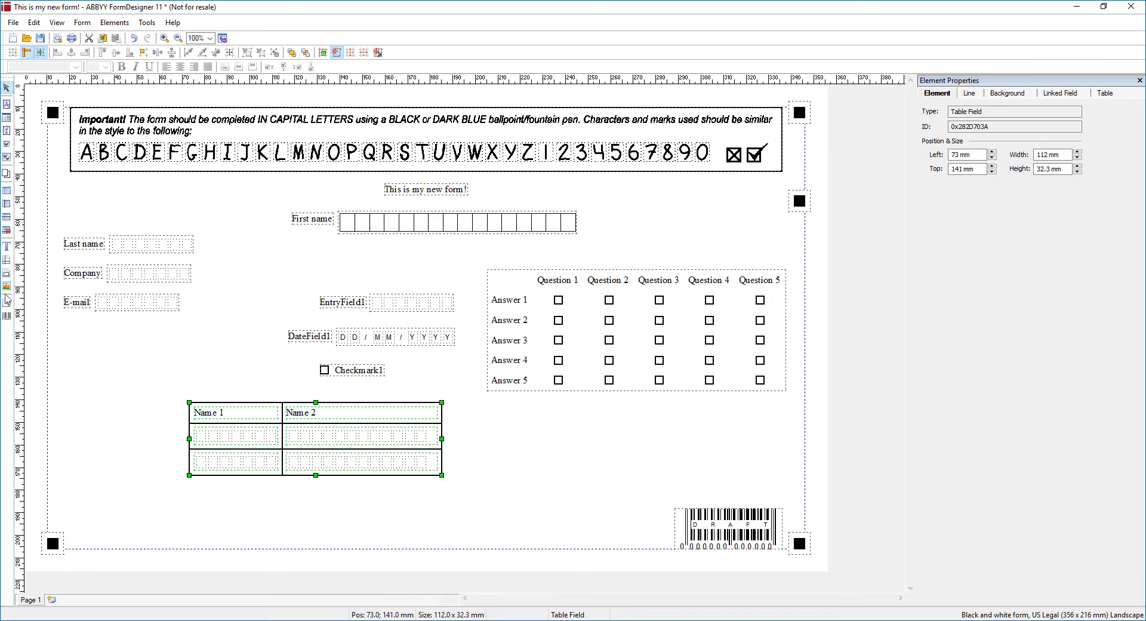
{"action": "left_click", "coordinate": [7, 315]}
Place a second identifier at bottom-left (21 mm, 183 mm) and start inserting a picture
{"action": "left_click", "coordinate": [134, 338]}
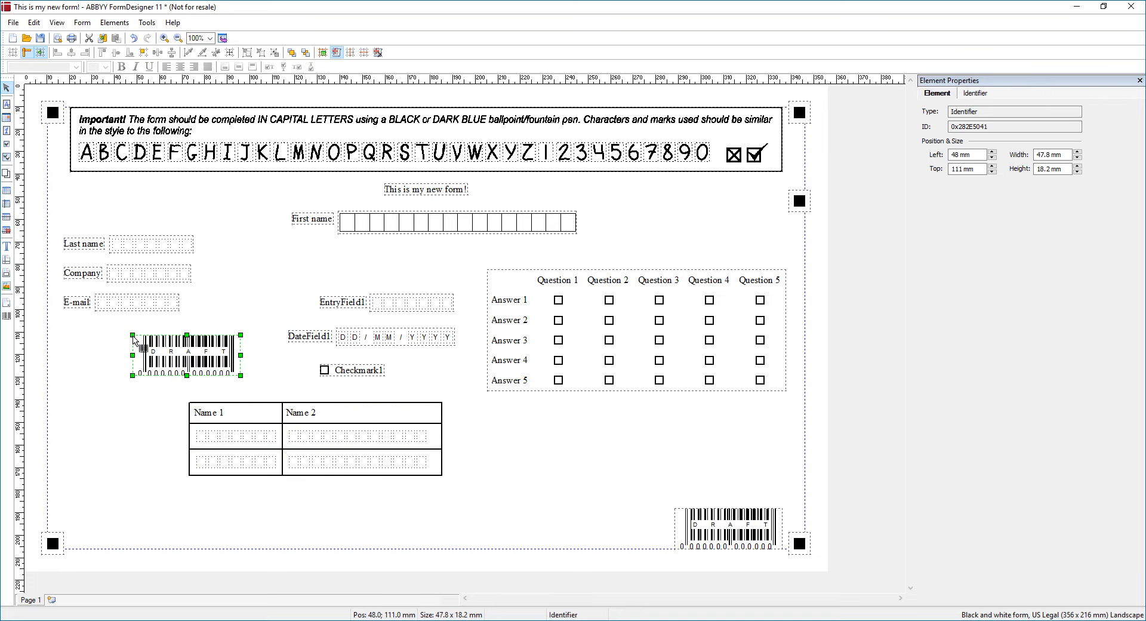
{"action": "left_click_drag", "start_coordinate": [199, 351], "coordinate": [143, 511]}
{"action": "left_click", "coordinate": [712, 535]}
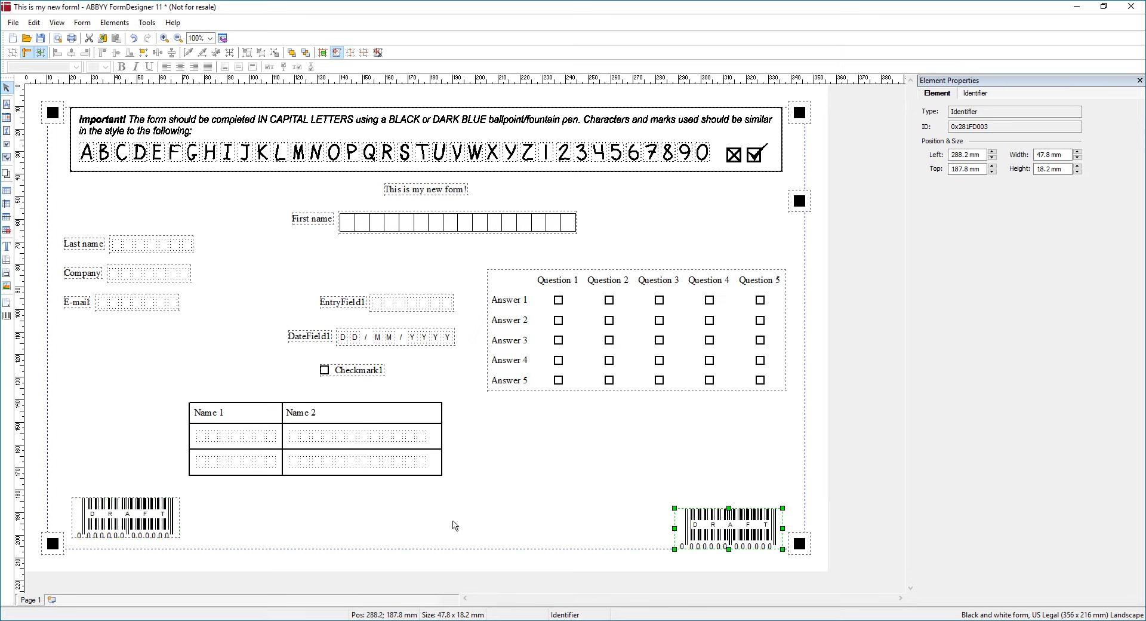
{"action": "left_click", "coordinate": [108, 519]}
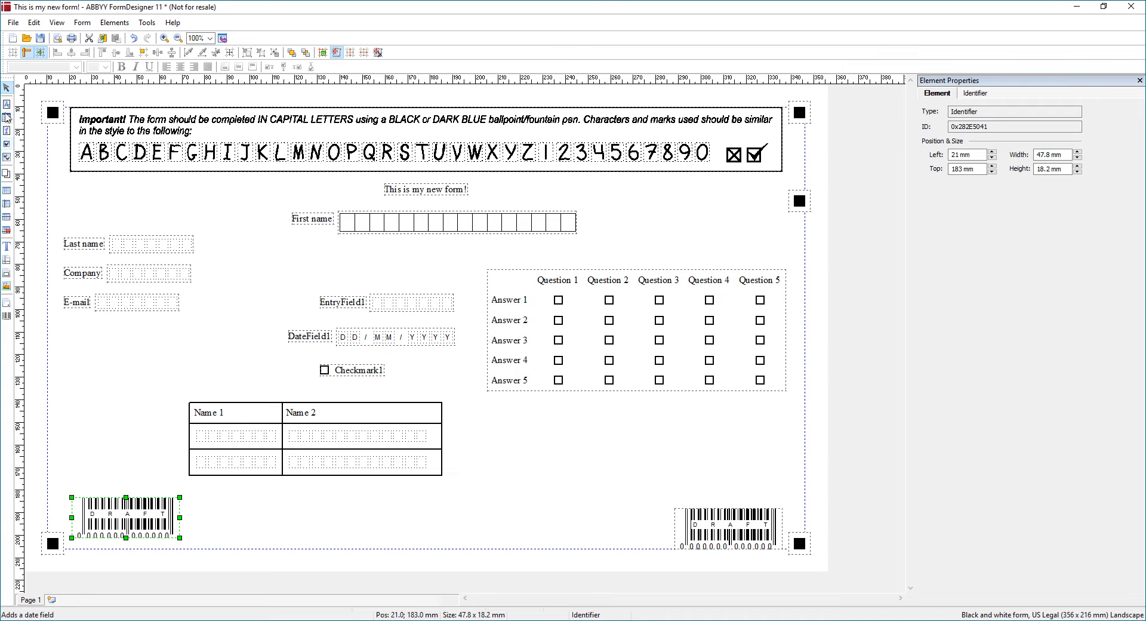
{"action": "left_click", "coordinate": [6, 286]}
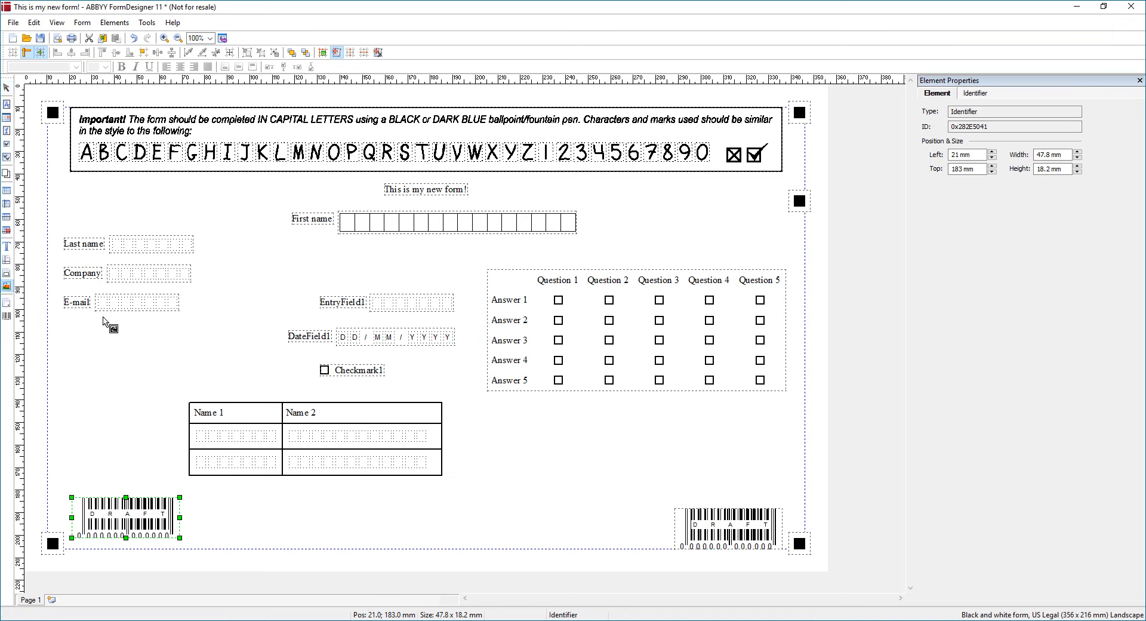
{"action": "left_click", "coordinate": [125, 337]}
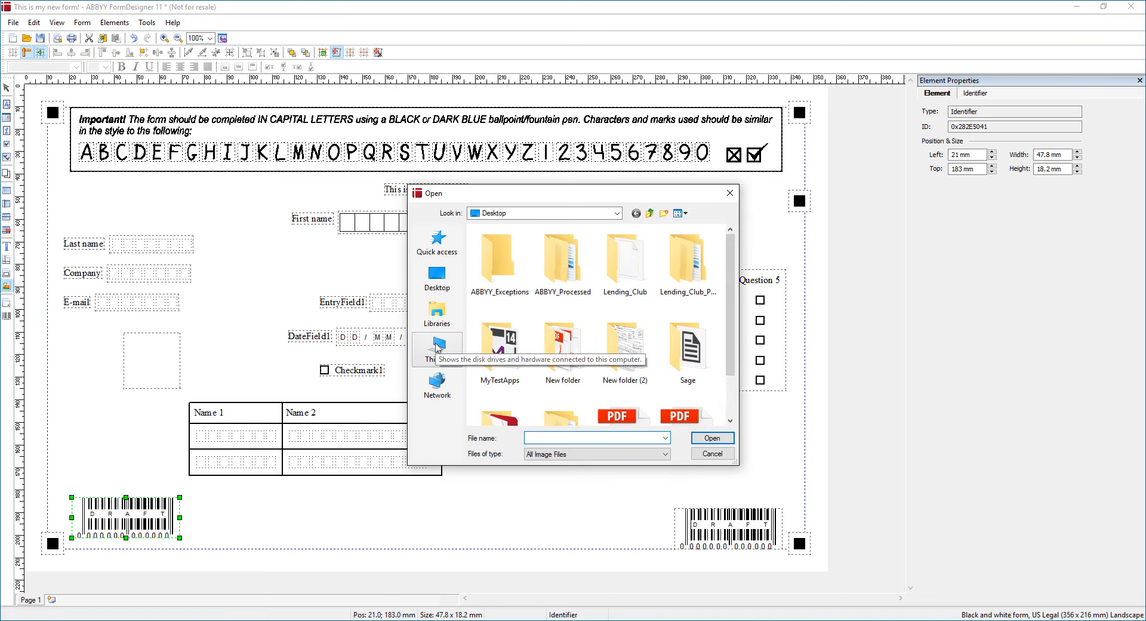
Cancel the image chooser so no picture frame is placed on the form
{"action": "key", "text": "Escape"}
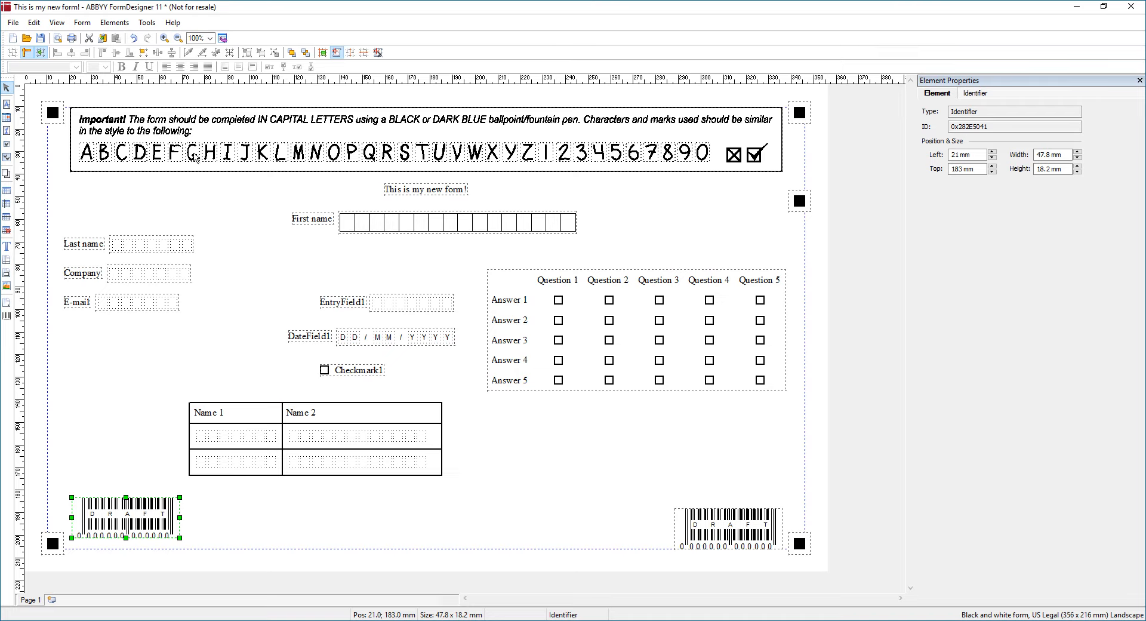
{"action": "left_click", "coordinate": [13, 24]}
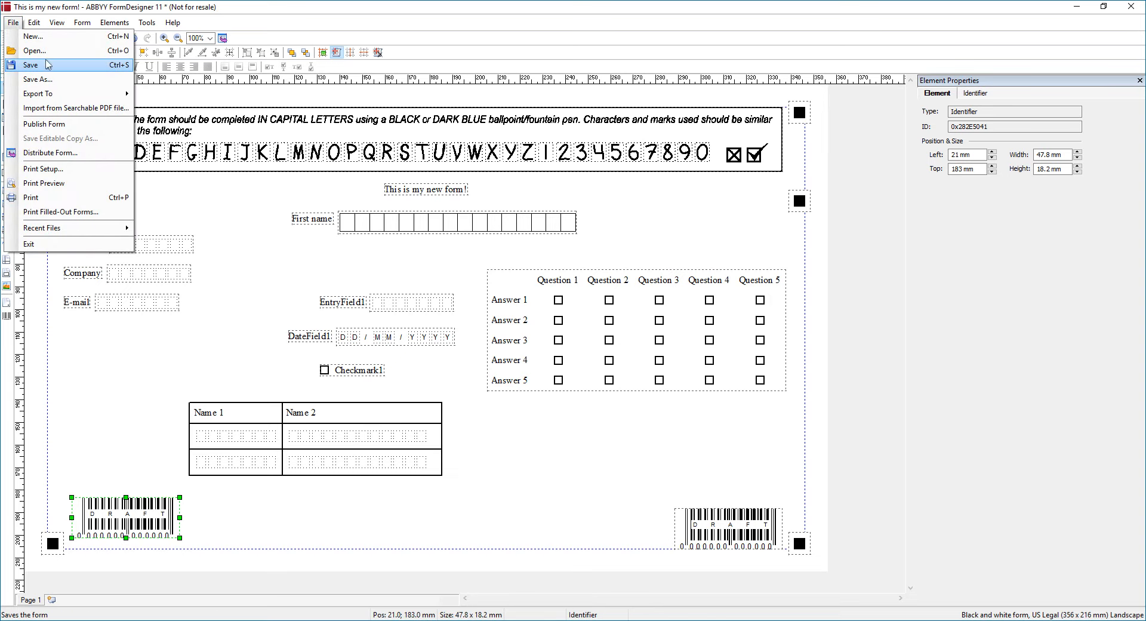
{"action": "mouse_move", "coordinate": [119, 99]}
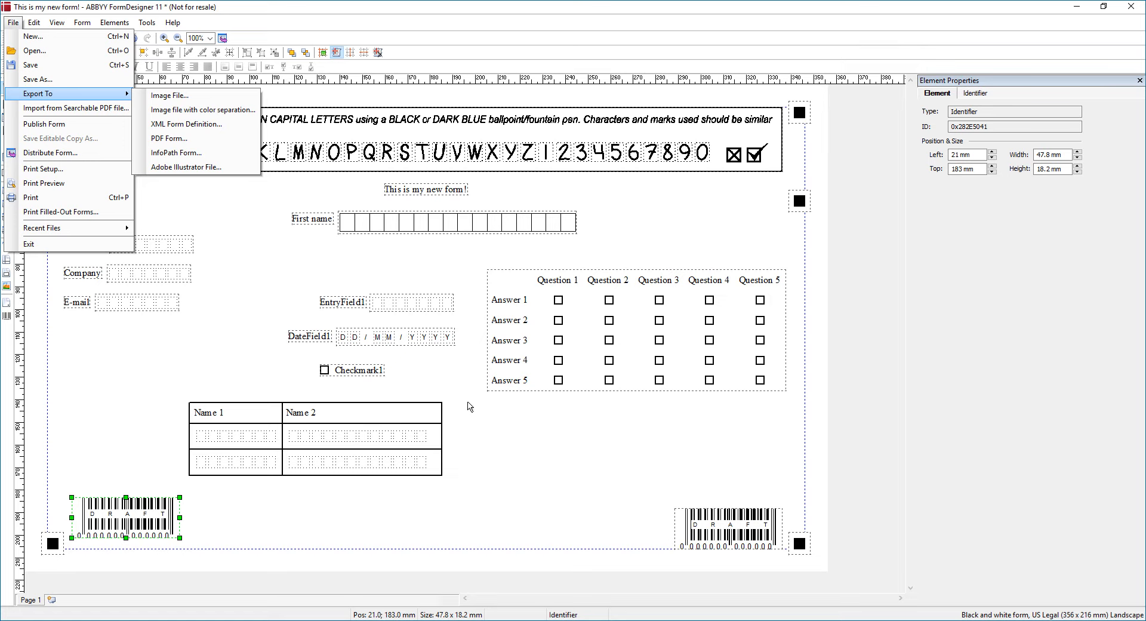
{"action": "left_click", "coordinate": [463, 228]}
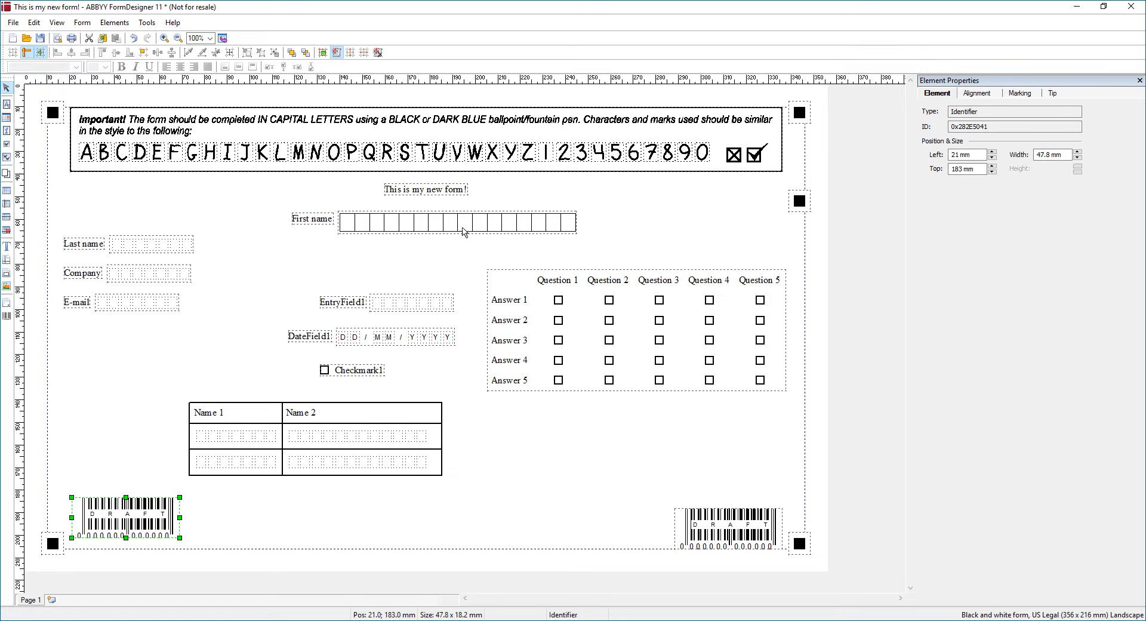
{"action": "left_click", "coordinate": [463, 228]}
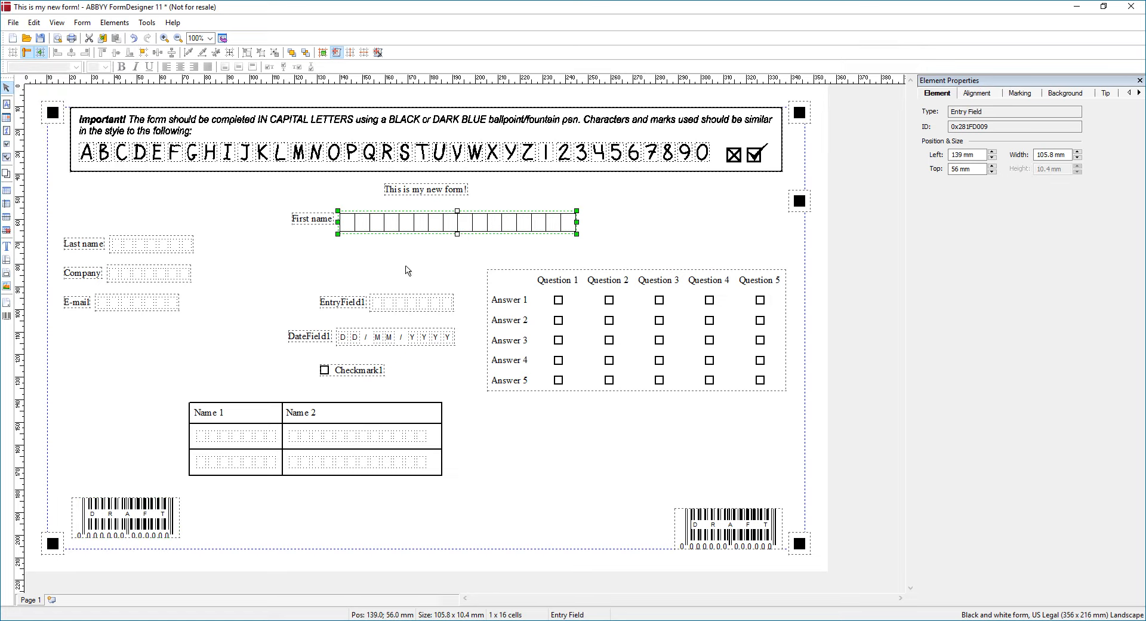